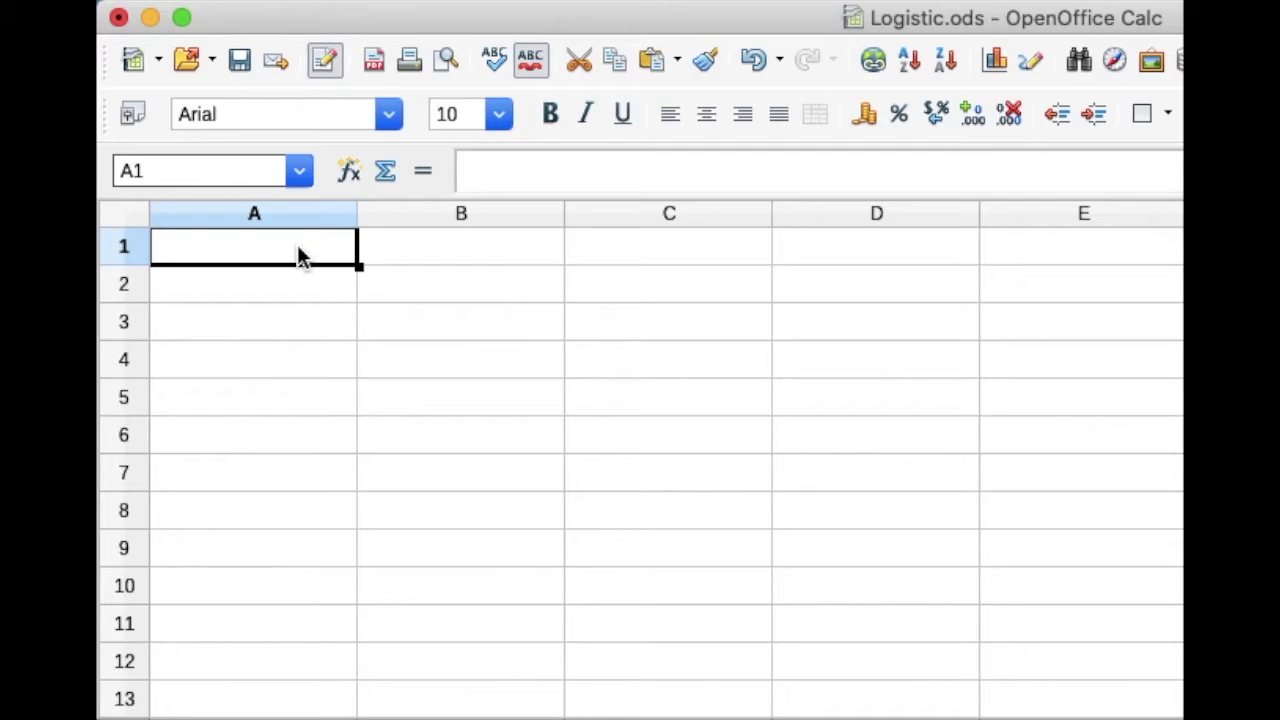
Step: Enter headings n in A1 and x in B1, and labels r in D1 and x0 in D3
text(n)
key(Tab)
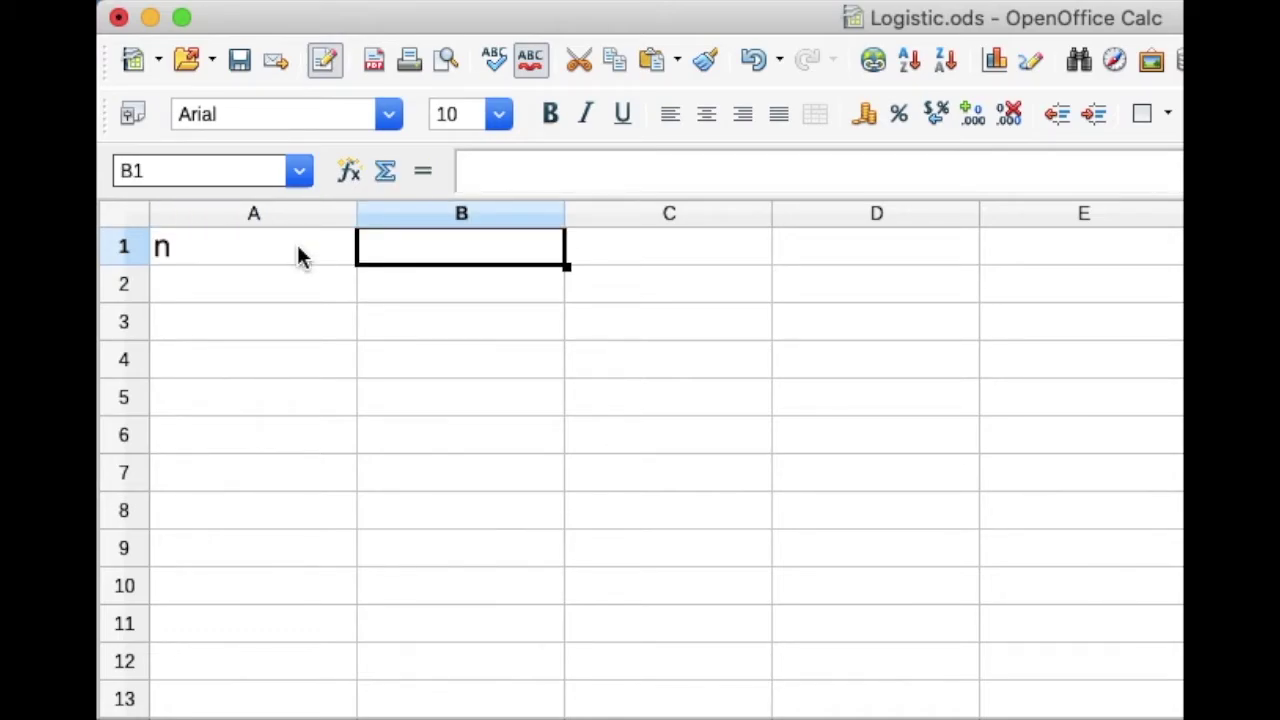
text(x)
key(Tab)
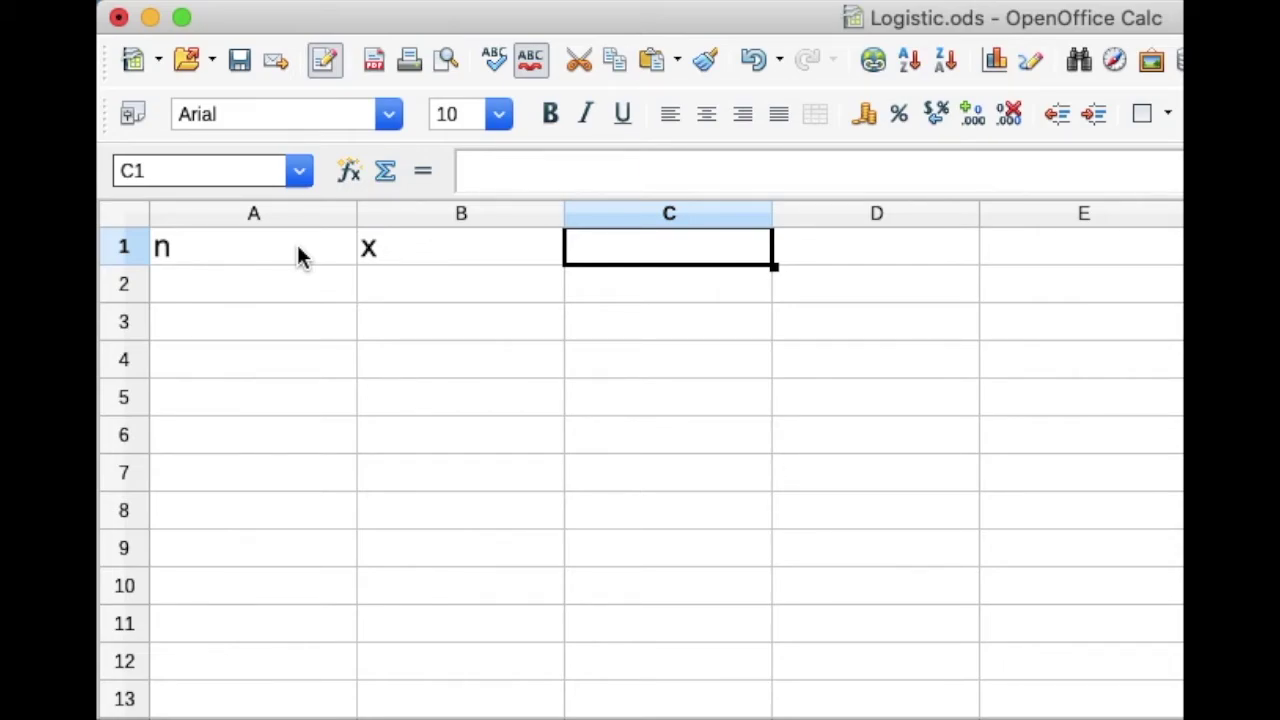
key(Tab)
text(r)
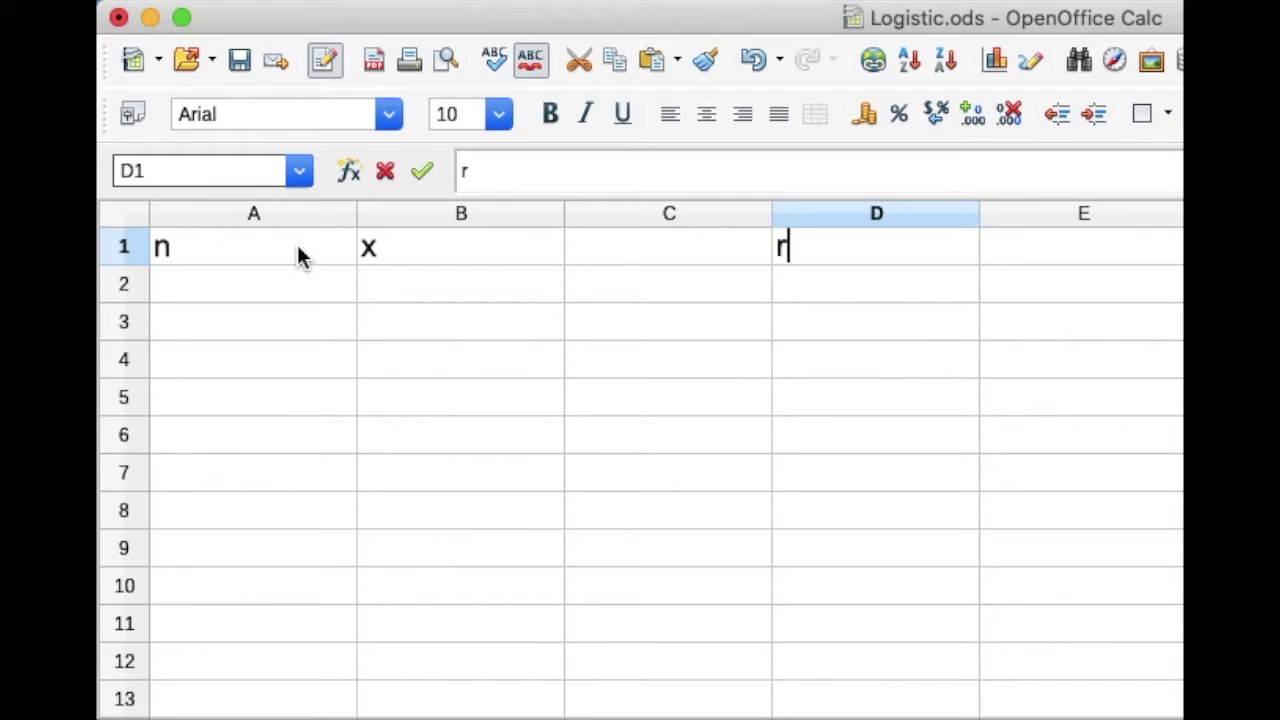
key(Down)
key(Down)
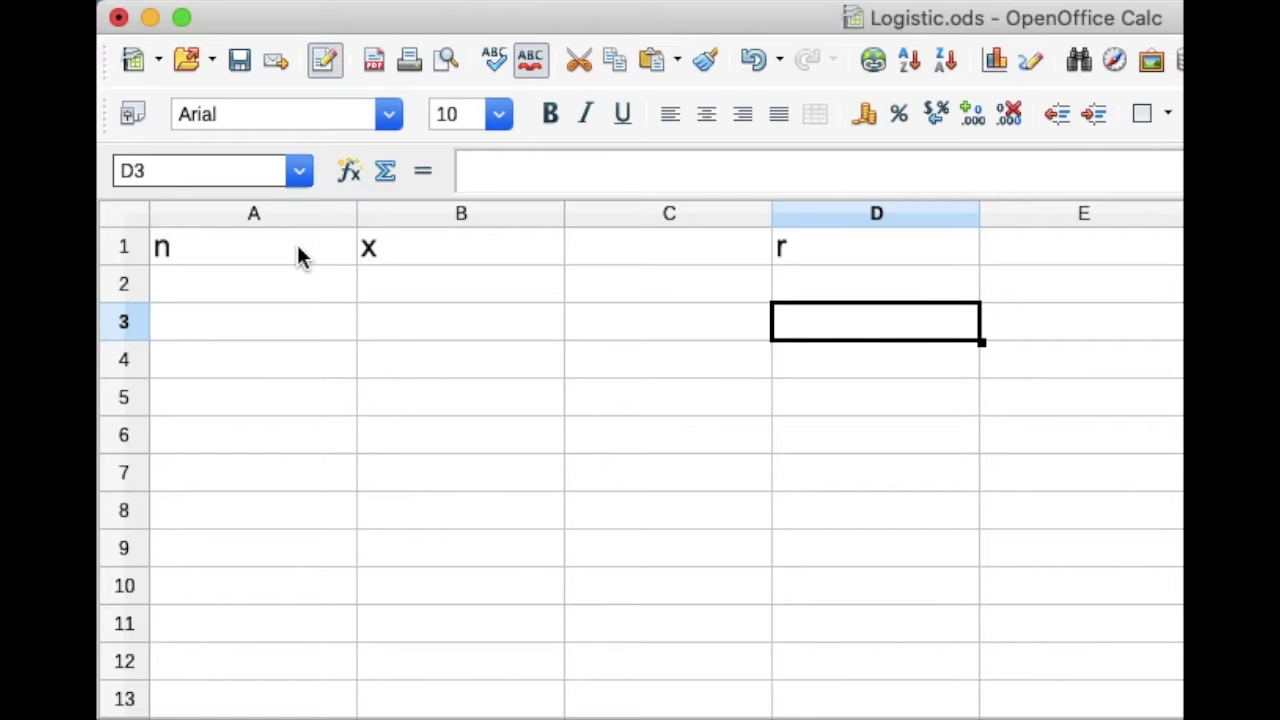
text(x0)
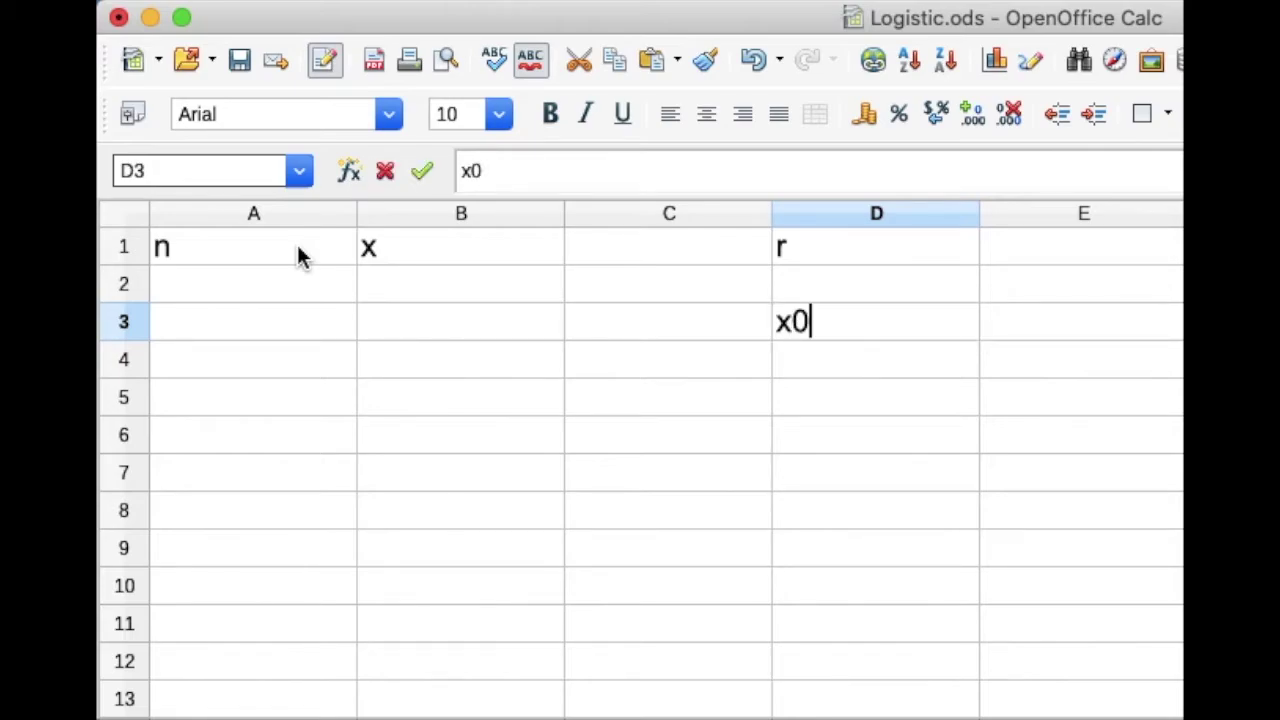
key(Return)
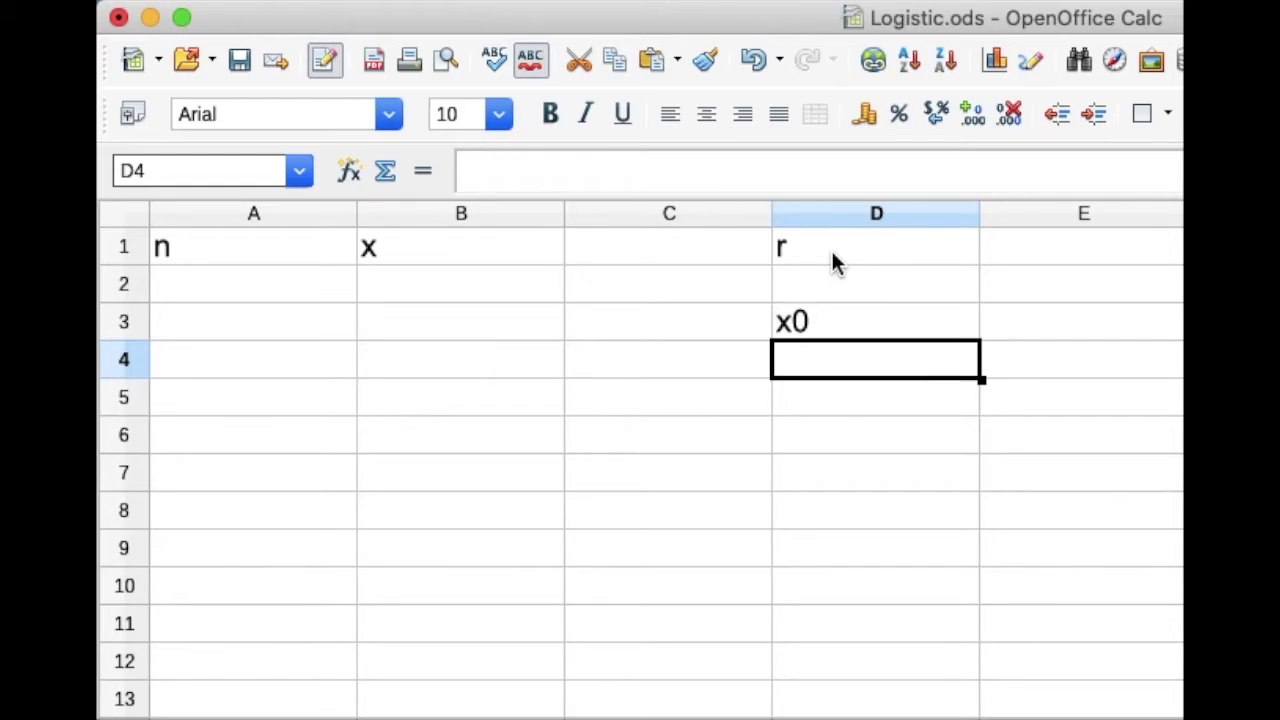
Step: Enter 1 for r in D2 and 0.0001 for x0 in D4, then return to A2
key(Up)
key(Up)
text(1)
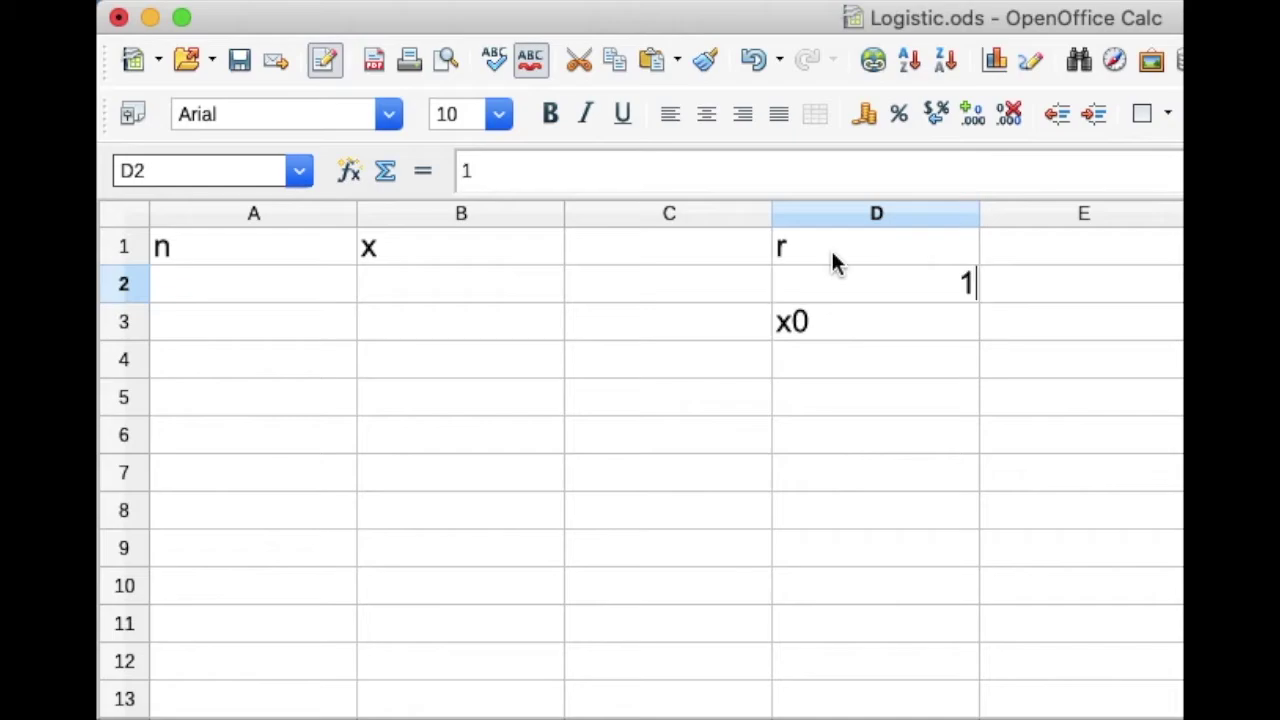
key(Return)
key(Down)
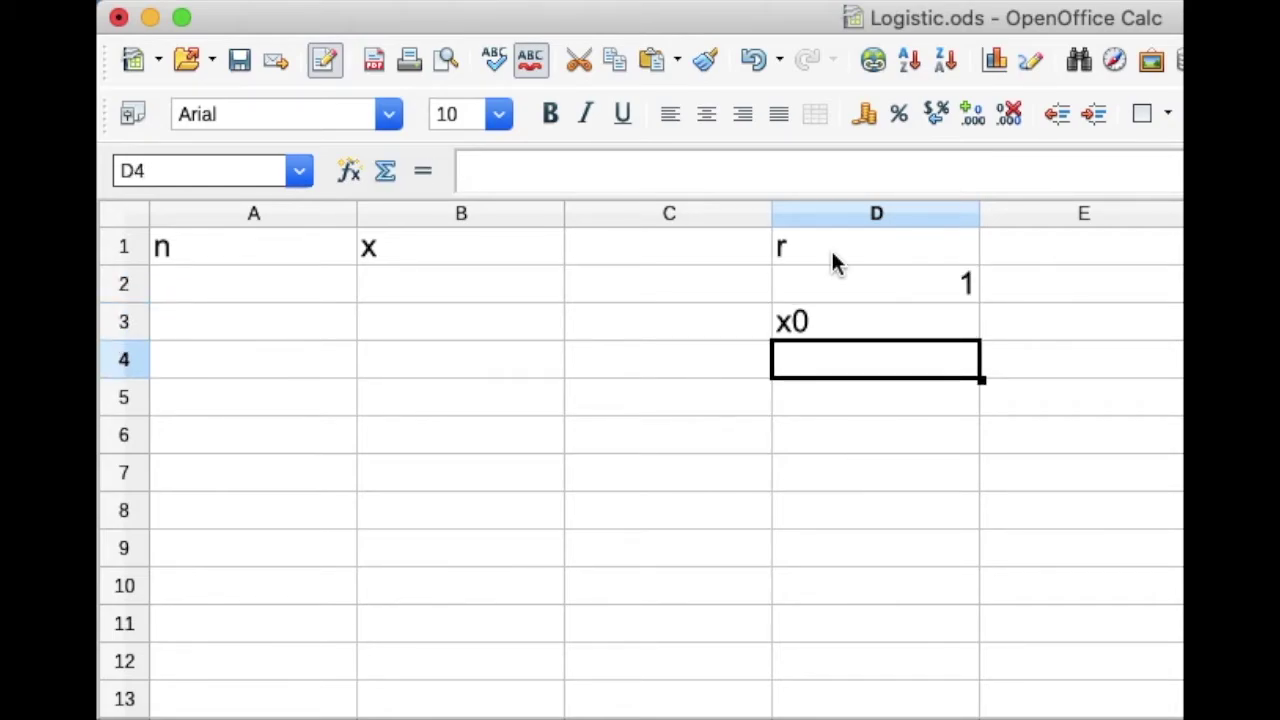
text(0.)
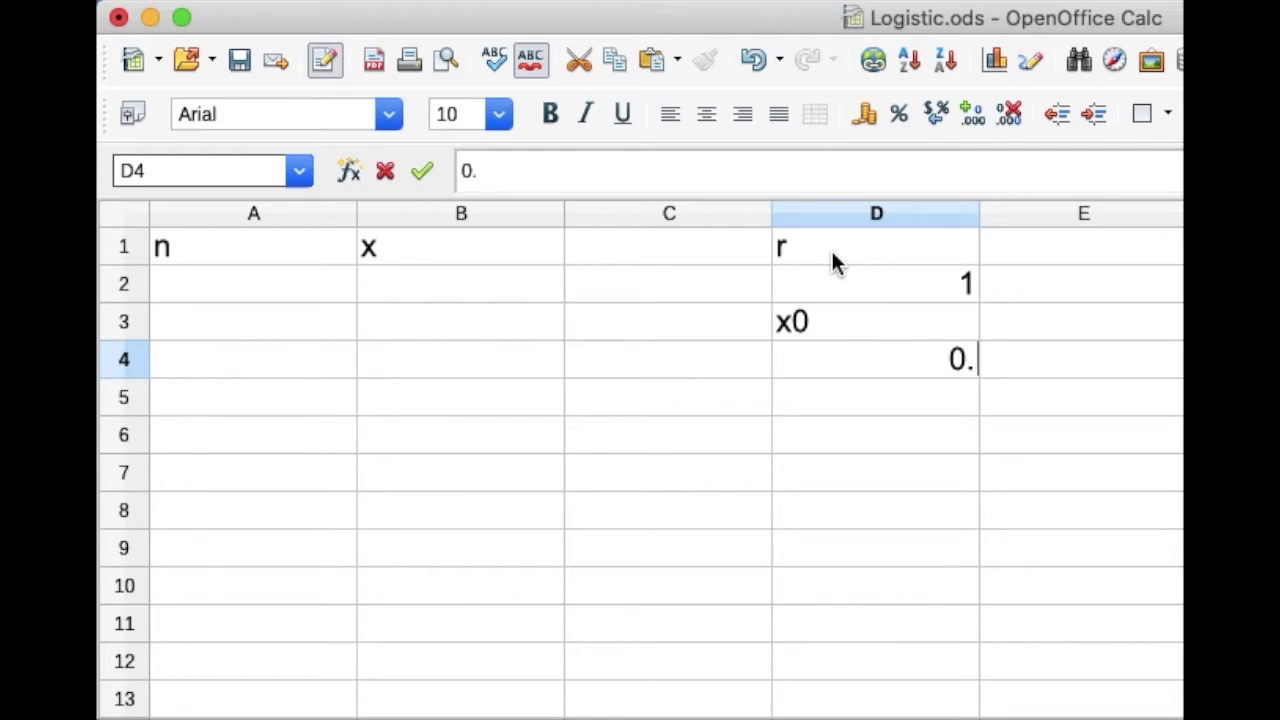
text(0001)
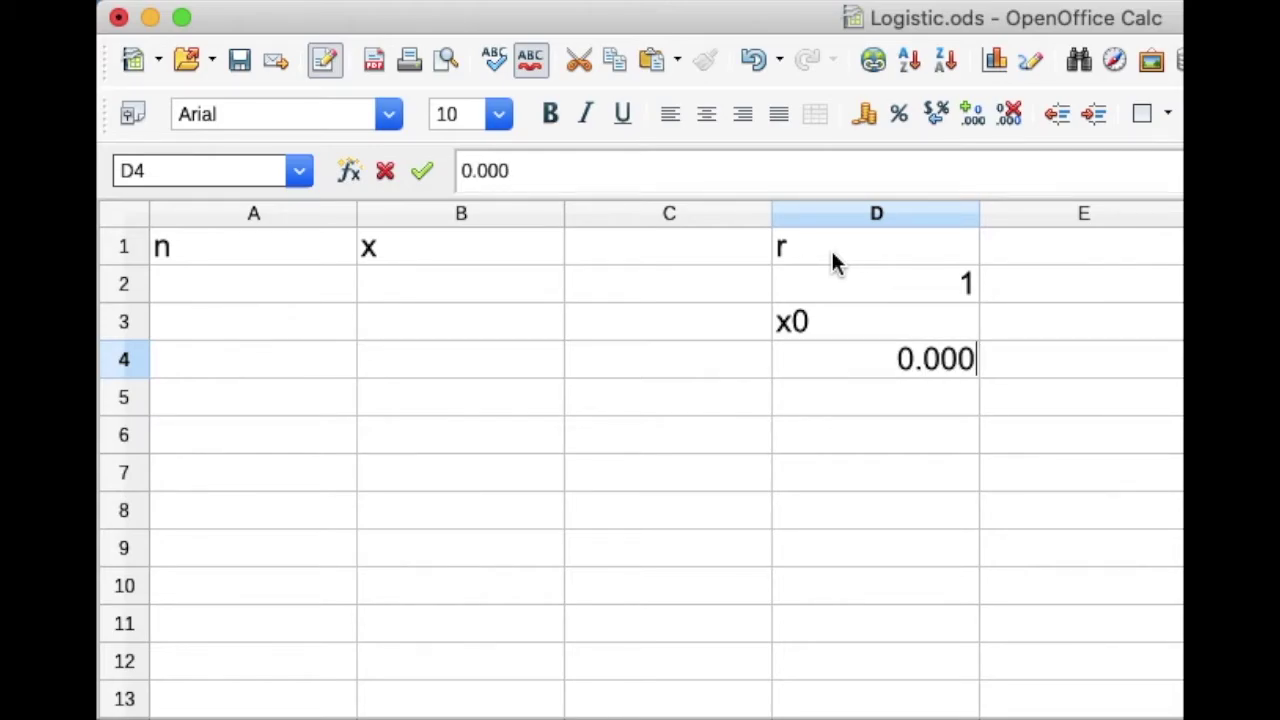
key(Left)
key(Left)
key(Left)
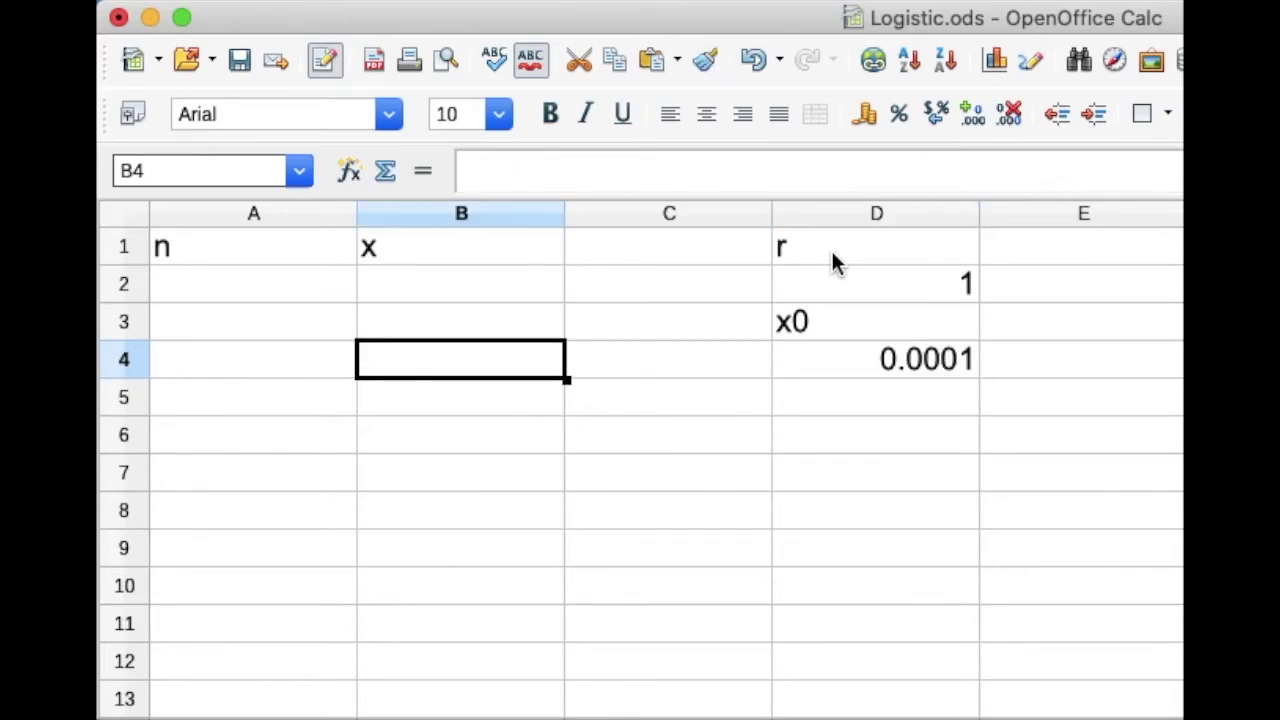
key(Up)
key(Up)
key(Right)
key(Right)
key(Right)
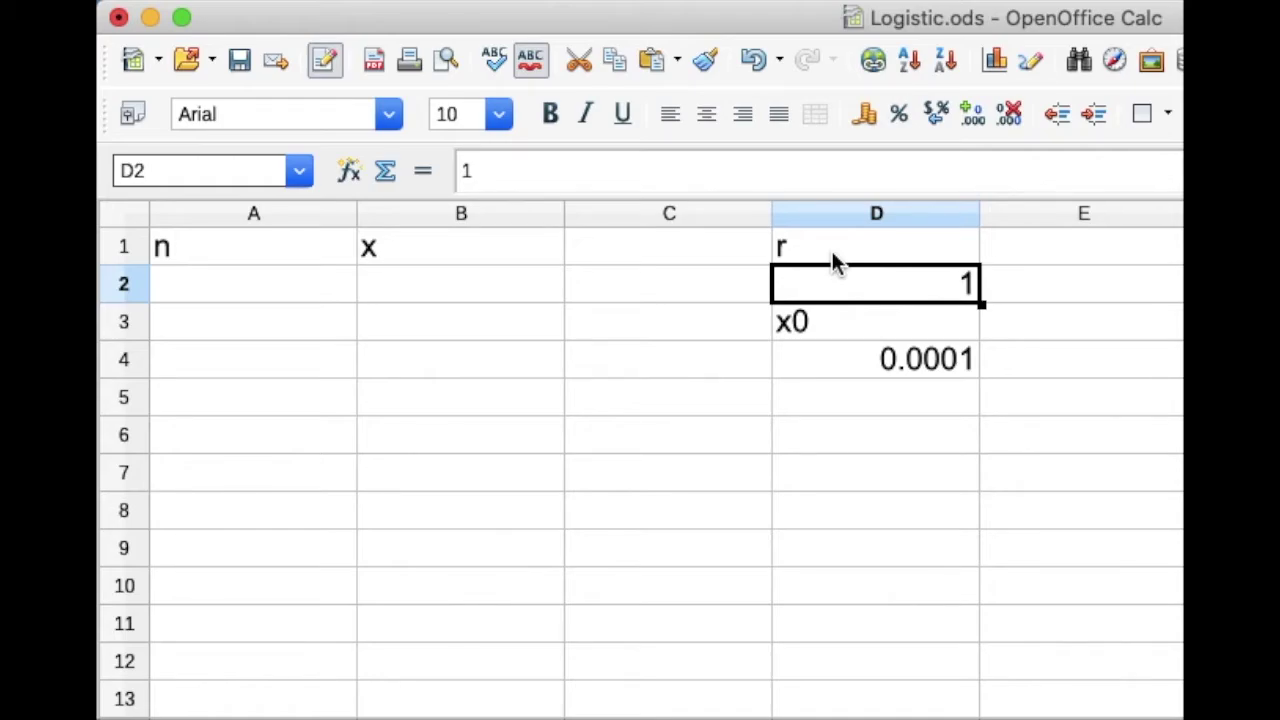
key(Down)
key(Down)
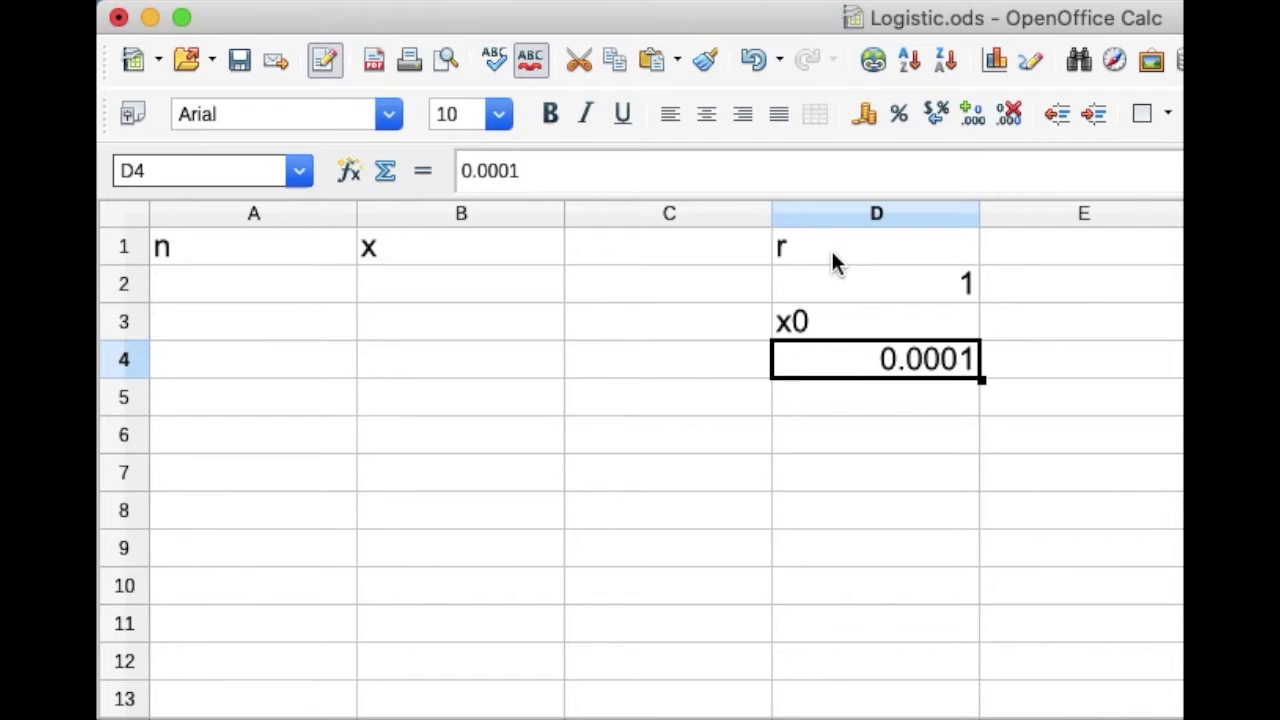
key(Left)
key(Left)
key(Left)
key(Up)
key(Up)
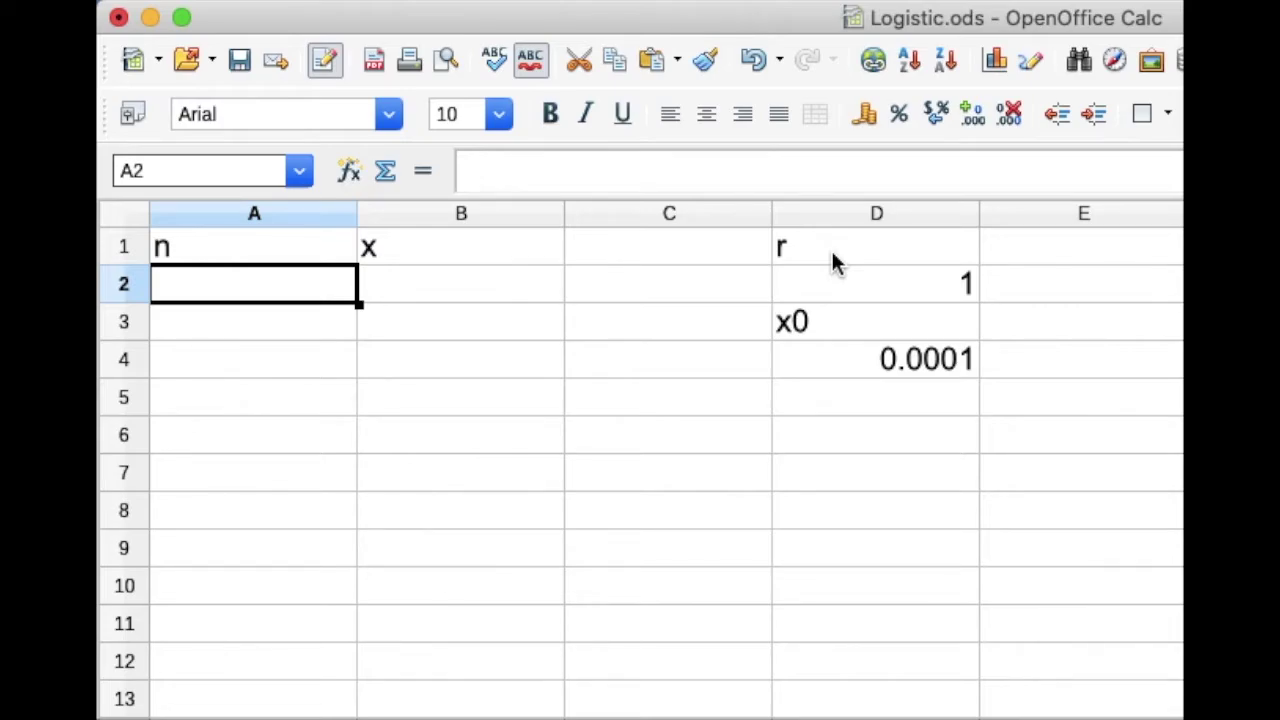
Step: Put 0 in A2 and the formula =D4 in B2 so the first x reads 0.0001
text(0)
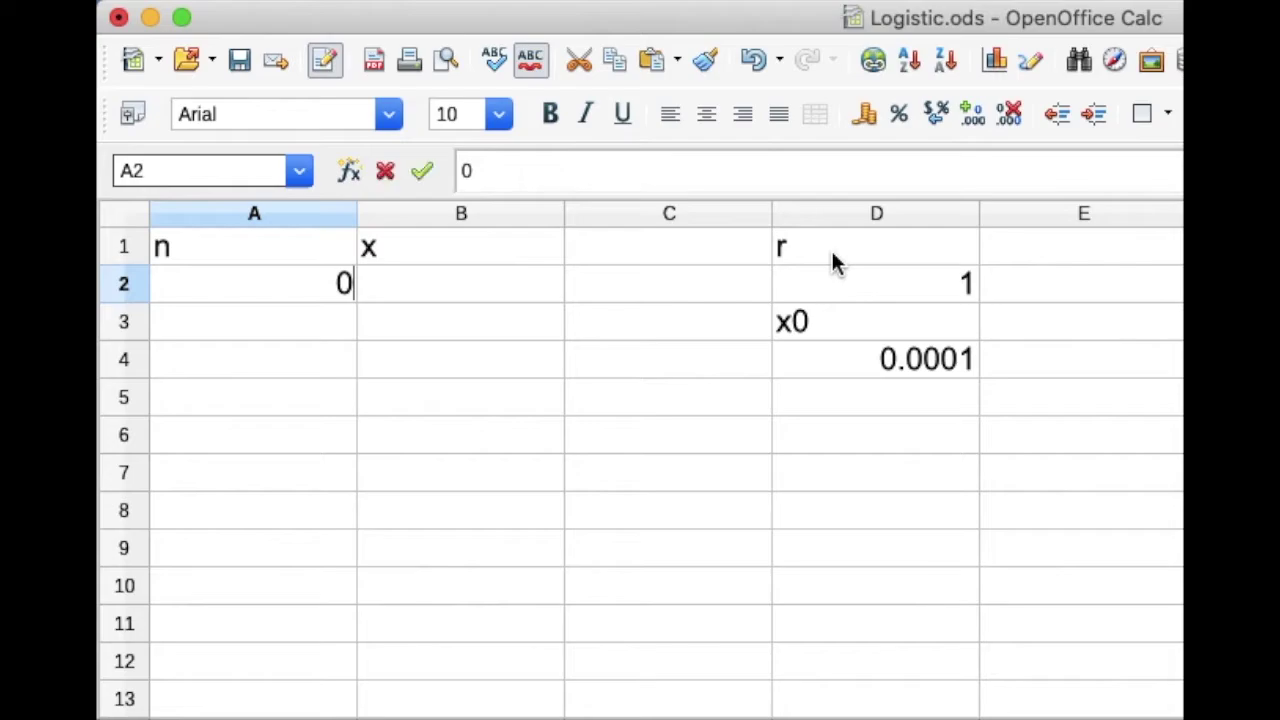
key(Tab)
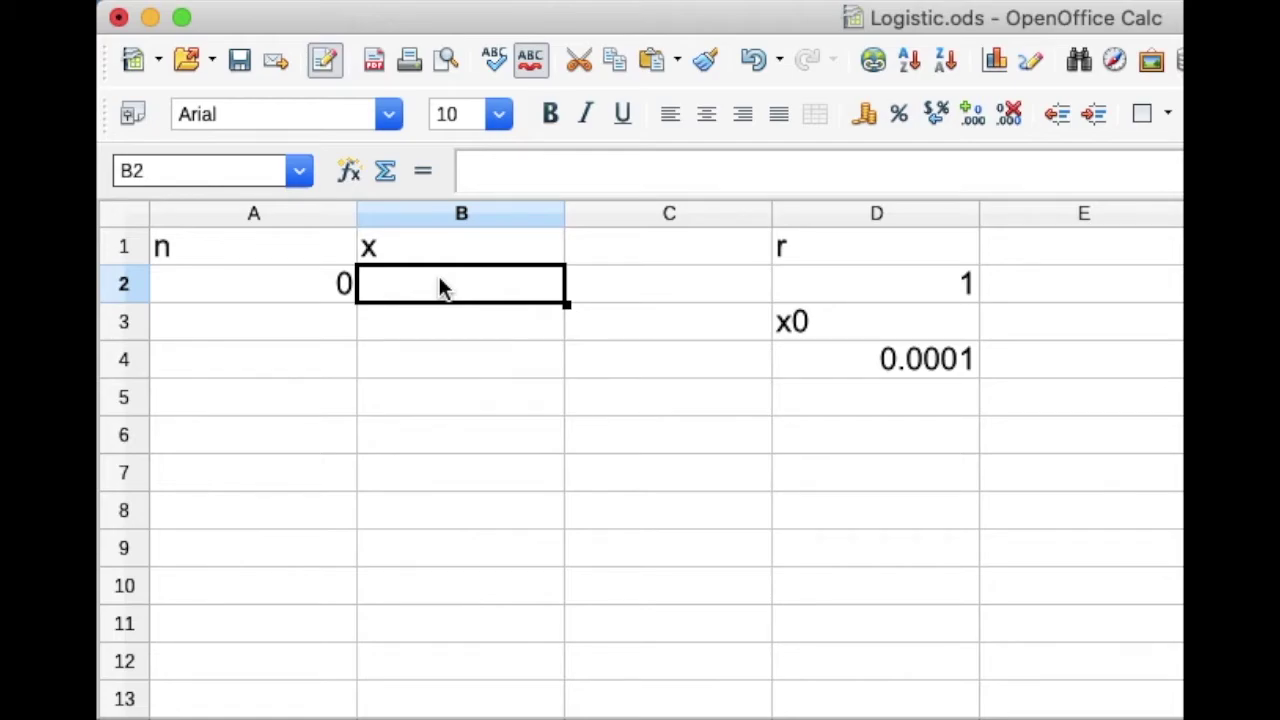
text(=)
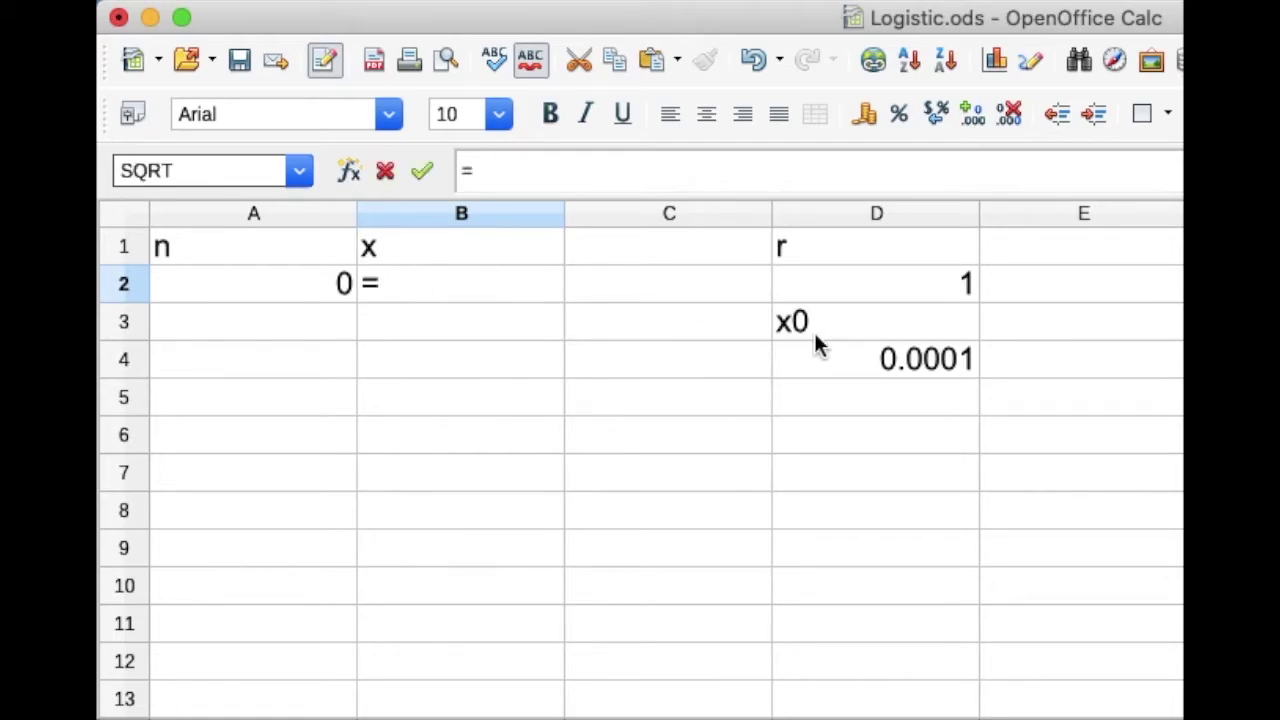
click(840, 361)
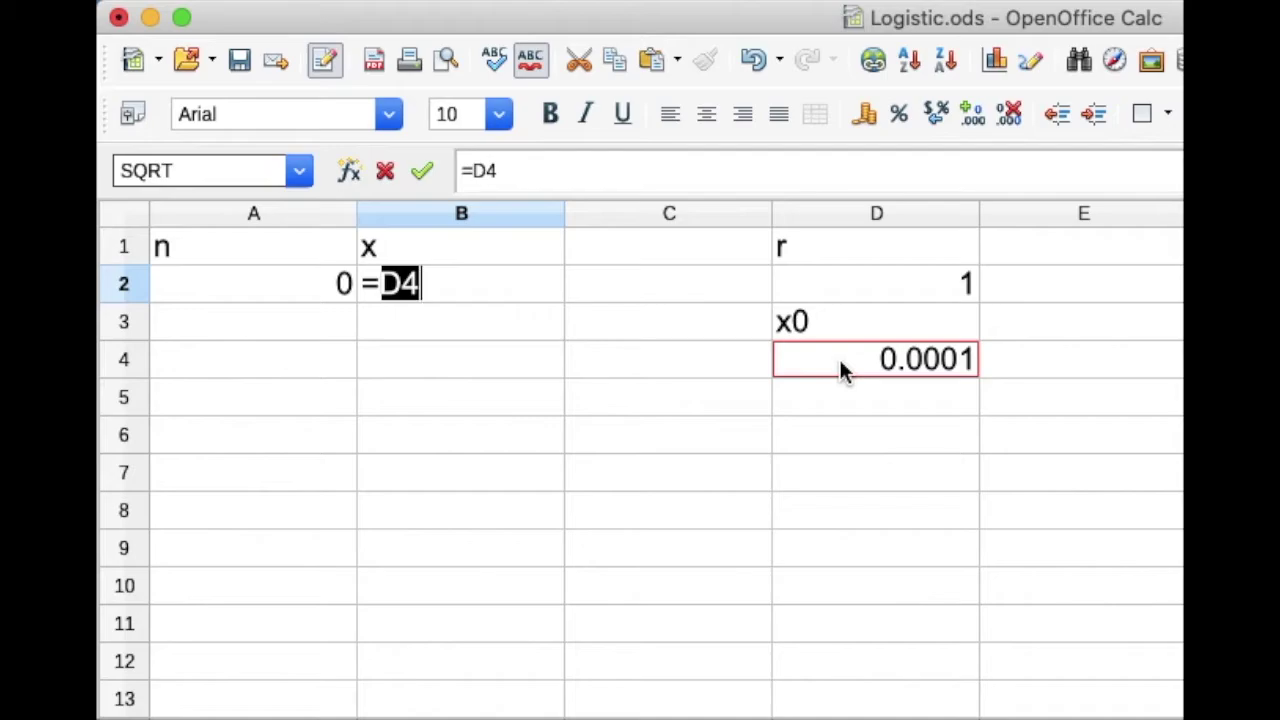
key(Return)
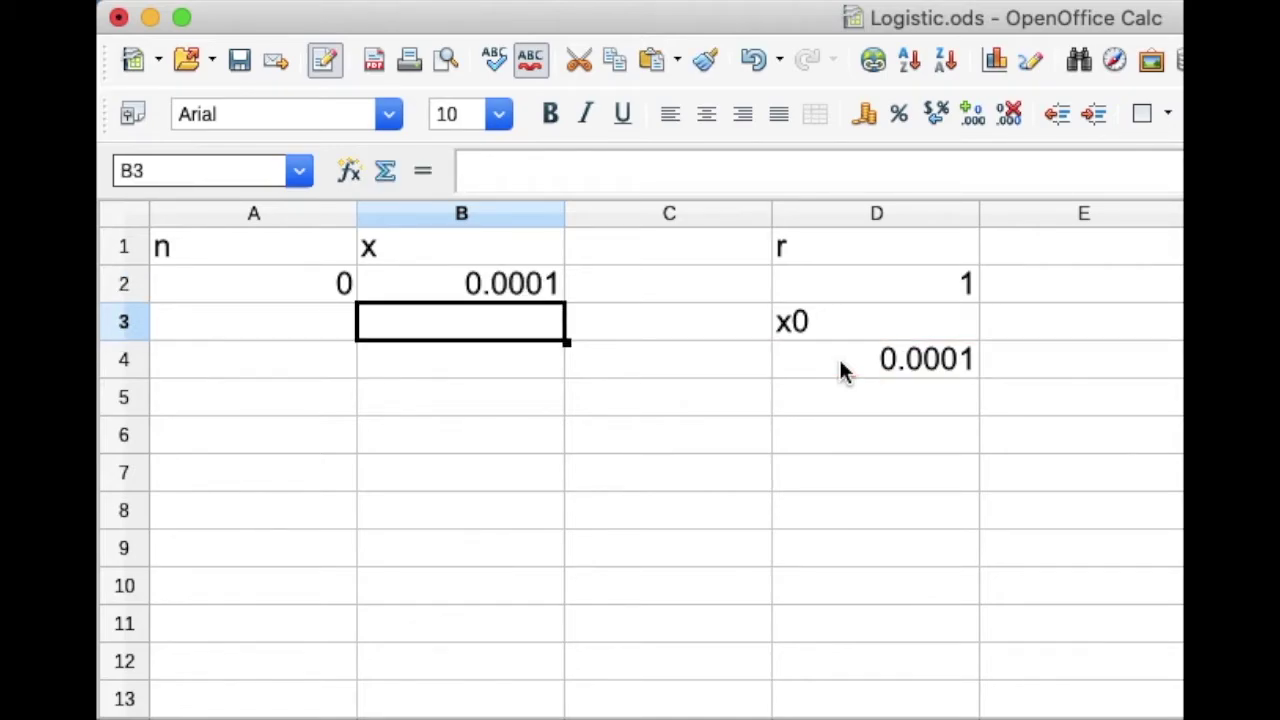
key(Left)
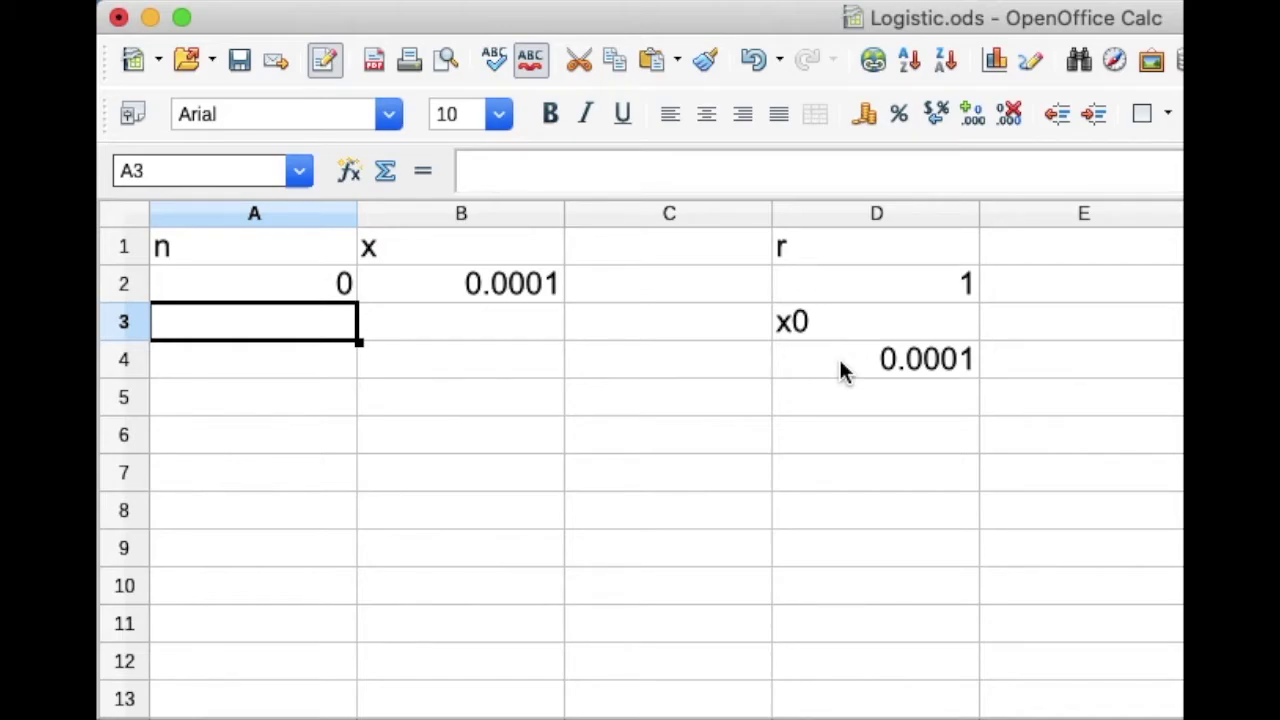
Step: Enter =A2+1 in A3 so the second n reads 1
text(=)
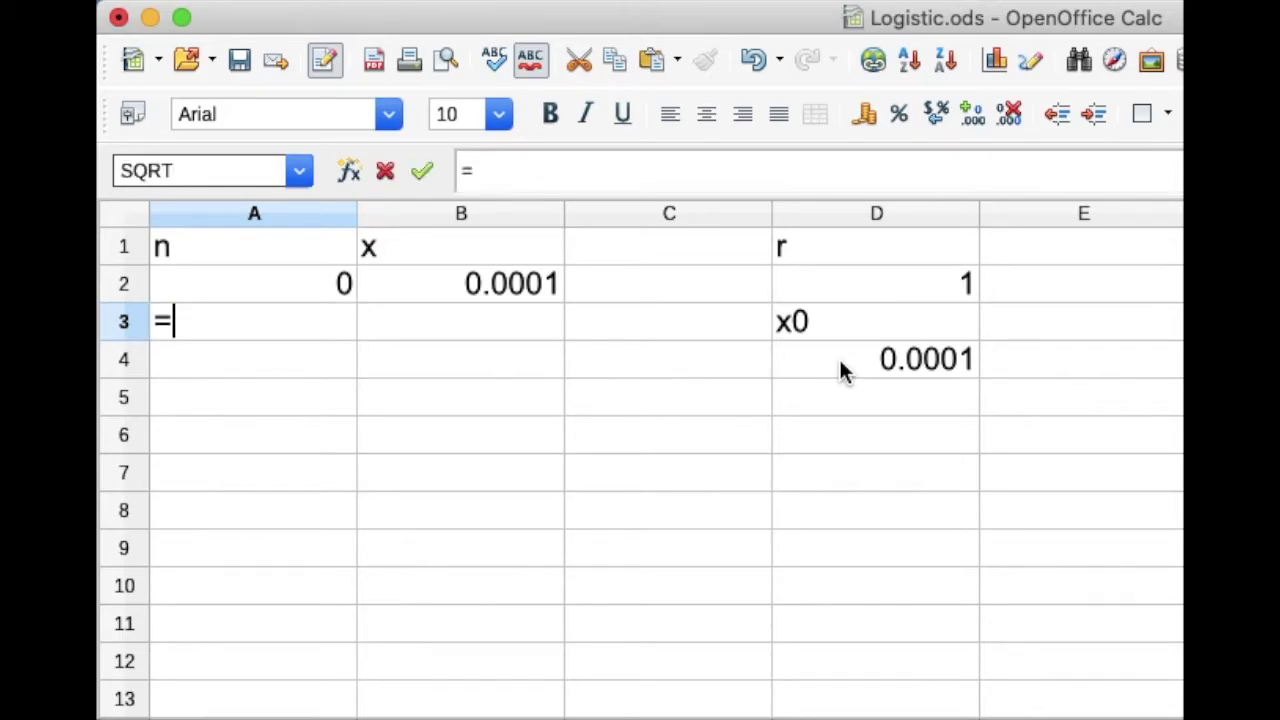
key(Up)
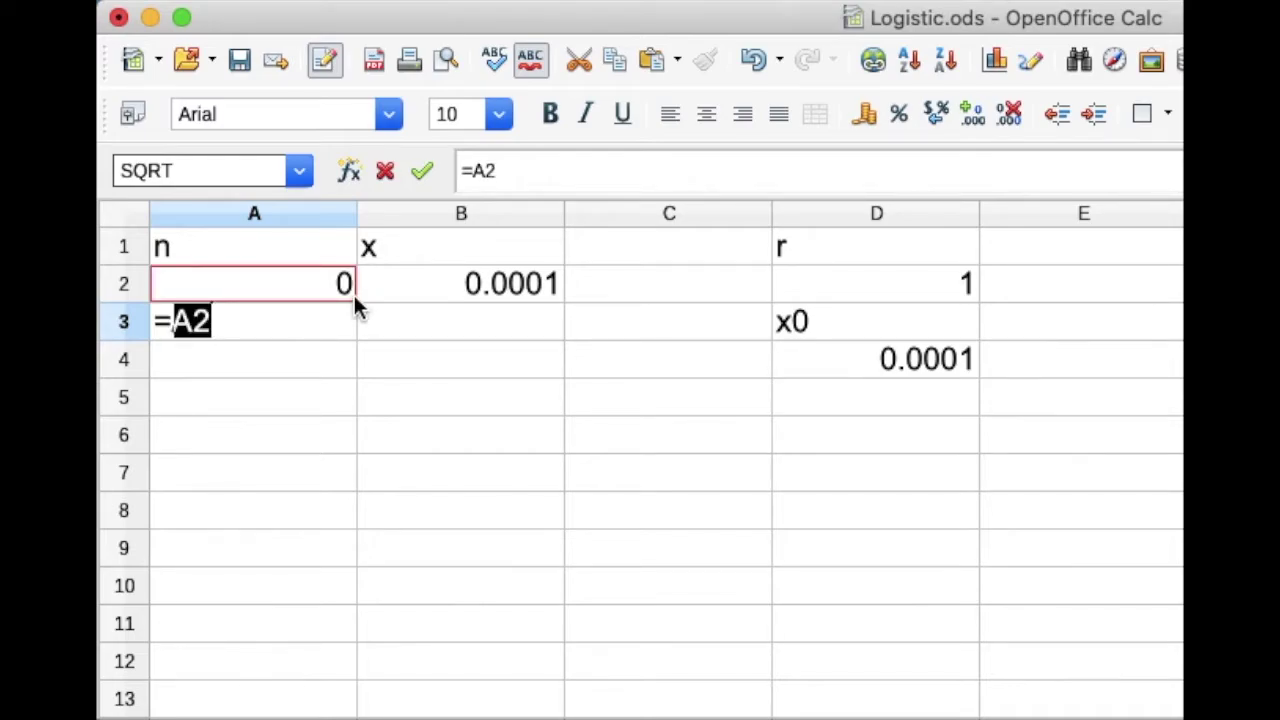
text(+1)
key(Return)
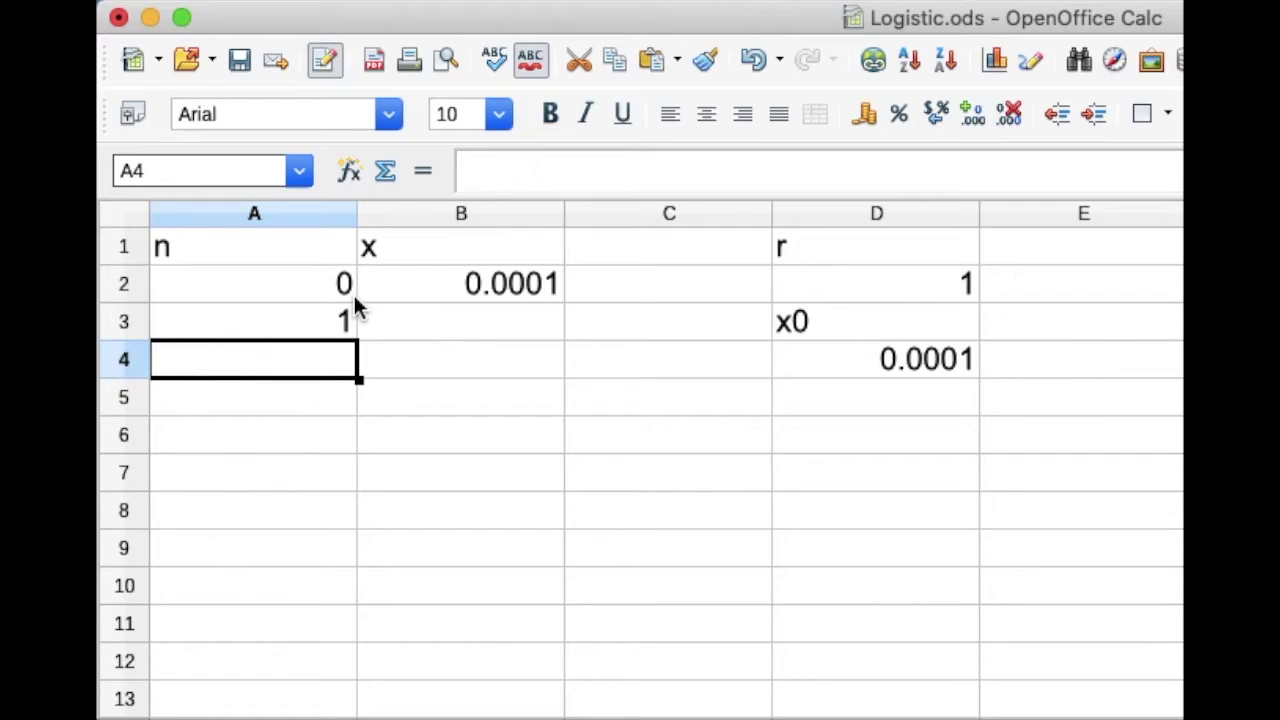
key(Up)
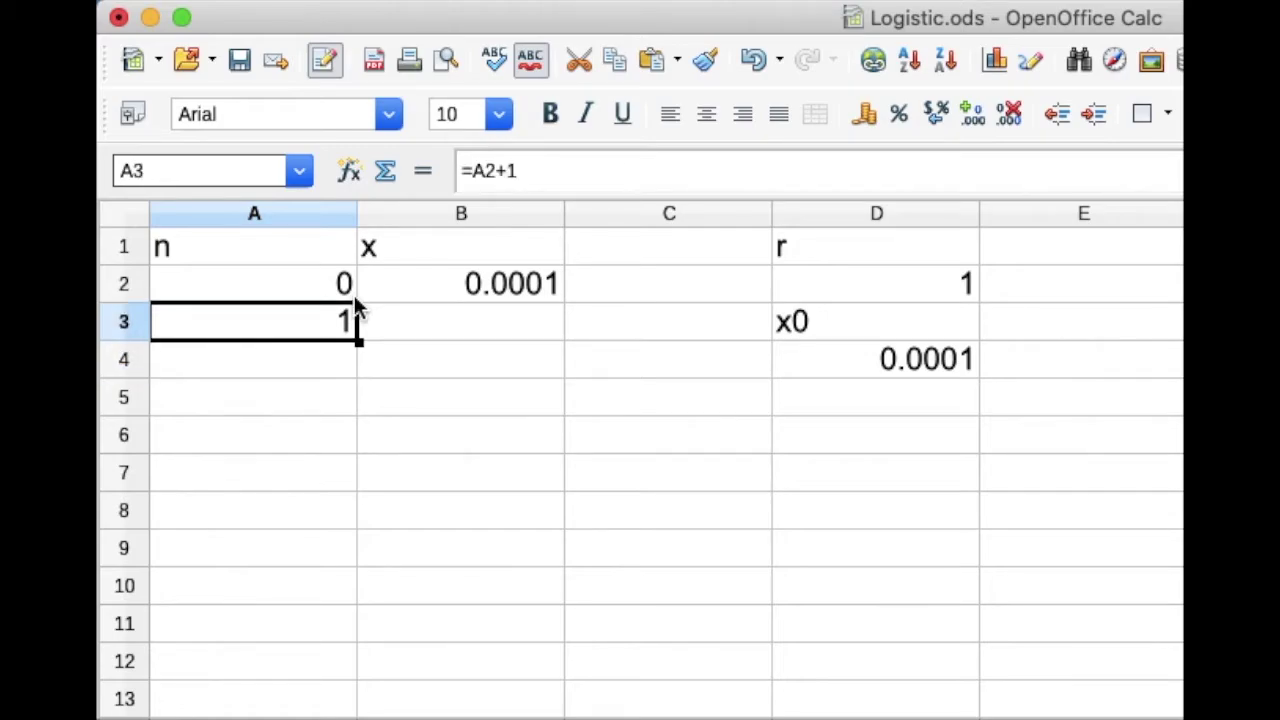
key(Right)
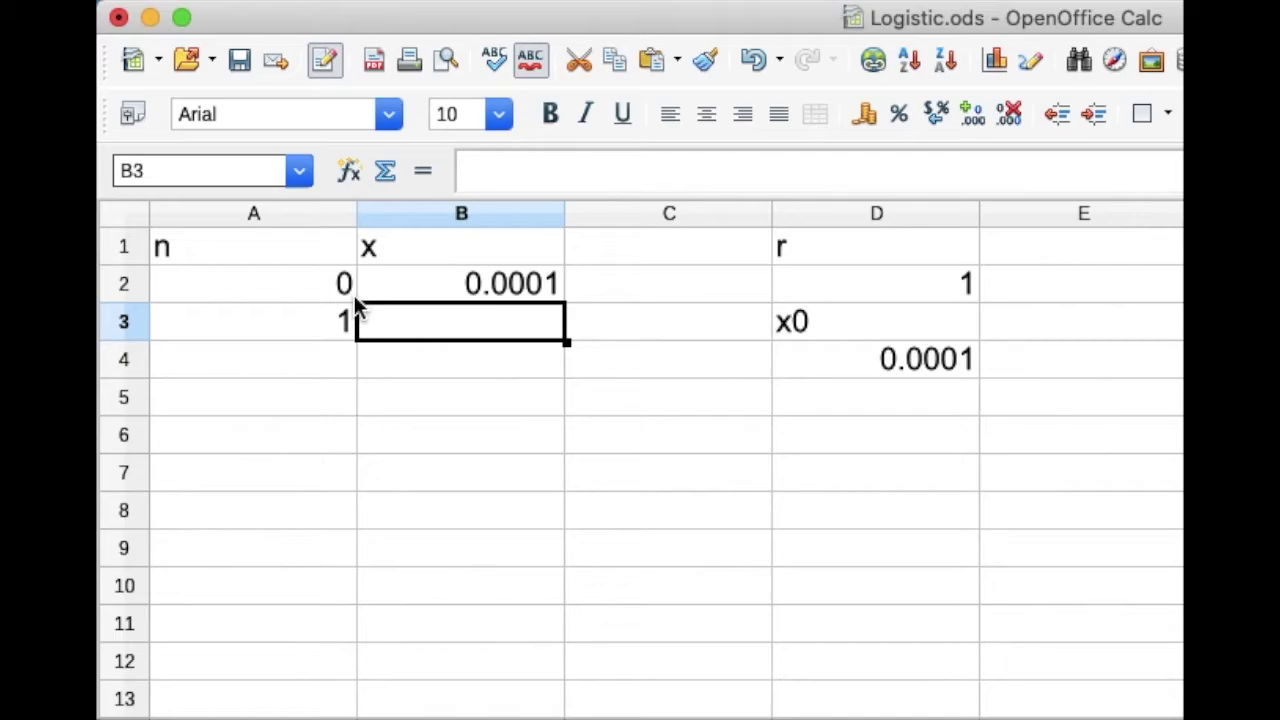
Step: Enter =D2*B2*(1-B2) in B3, giving 0.00009999
text(=)
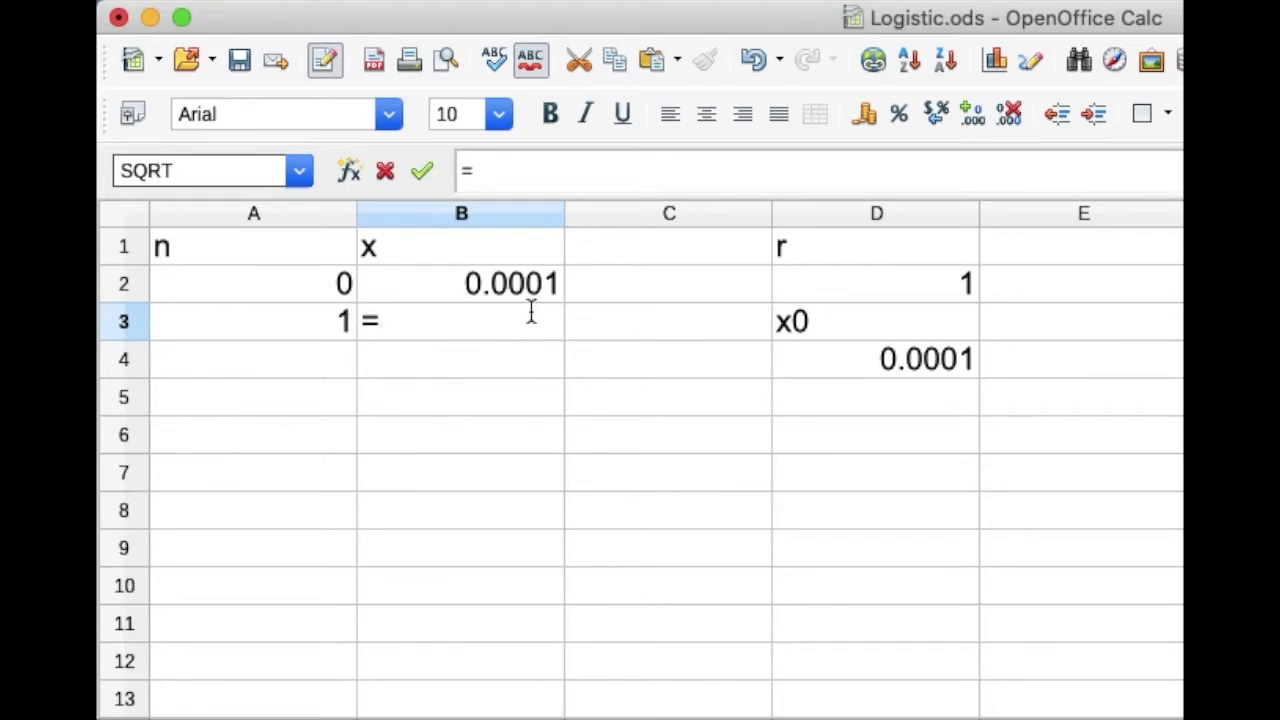
click(858, 282)
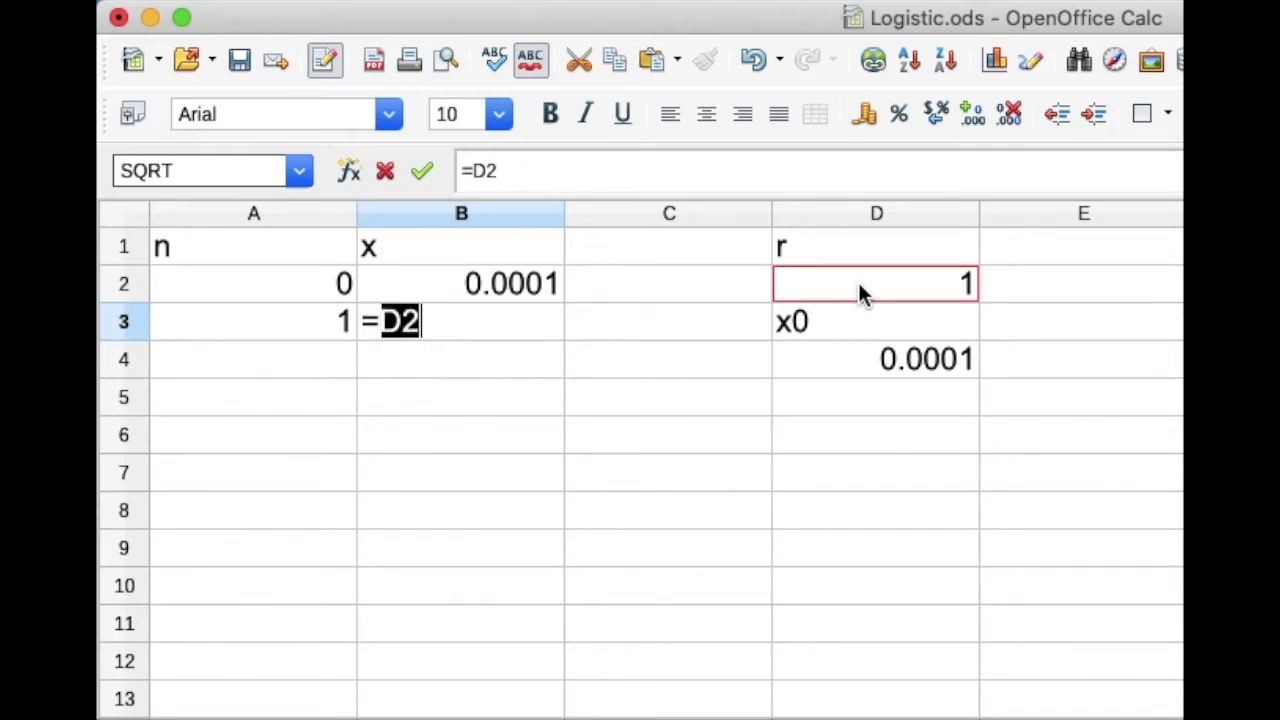
text(*)
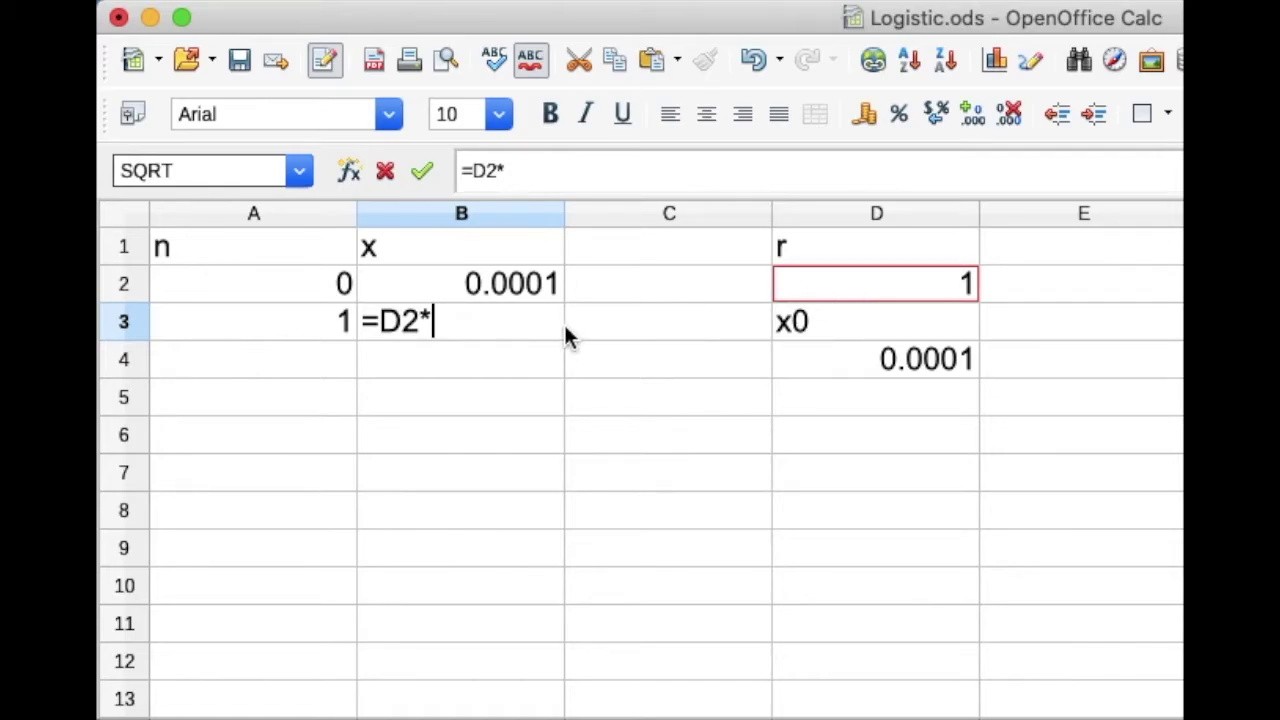
click(519, 282)
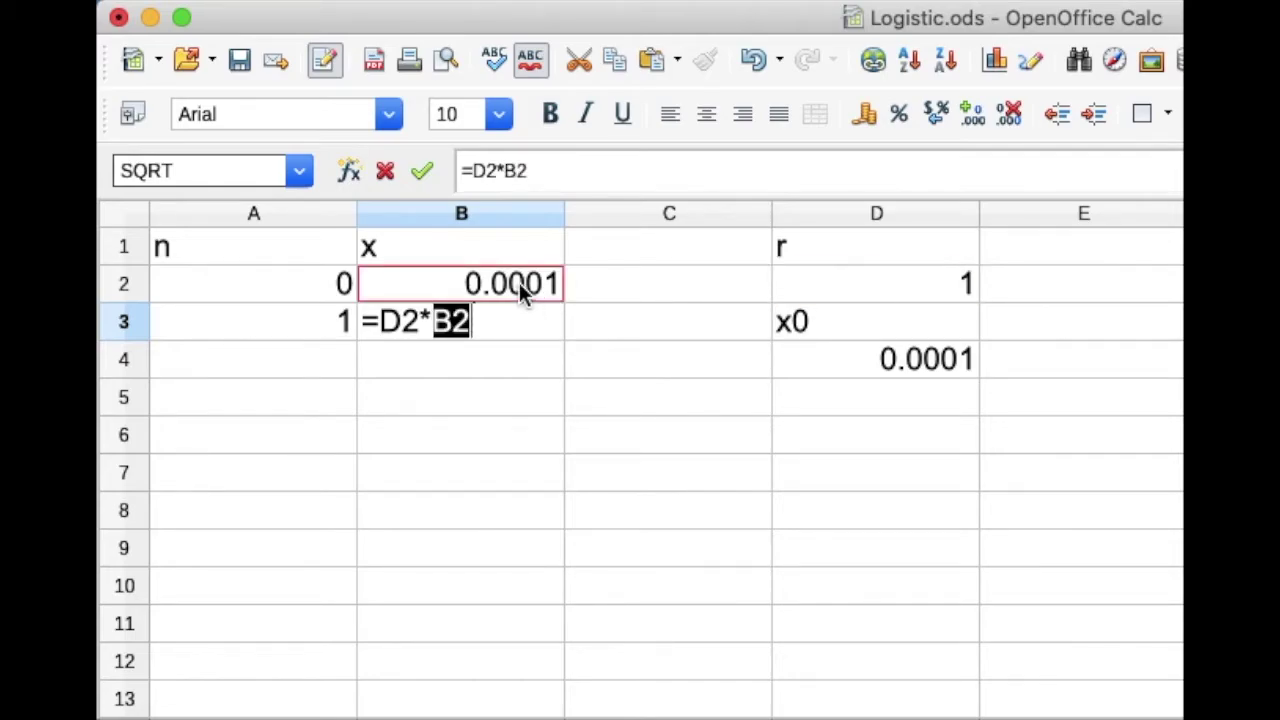
text(*()
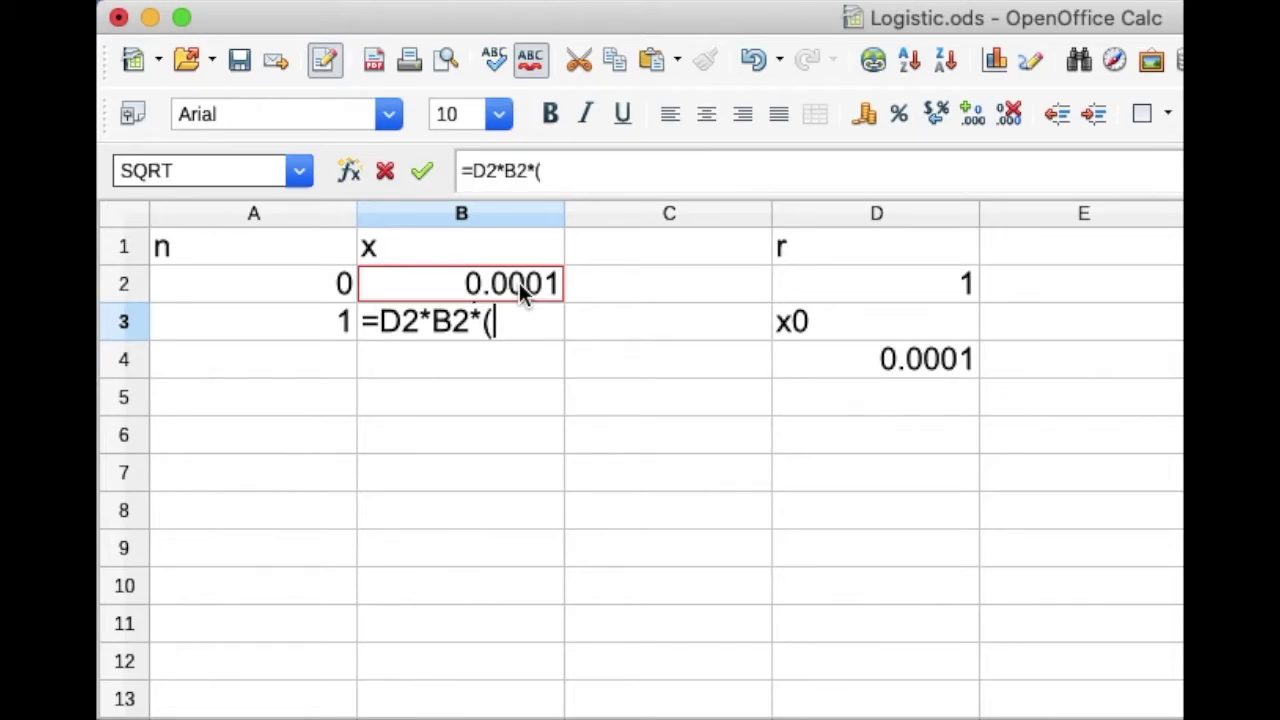
text(1-B2))
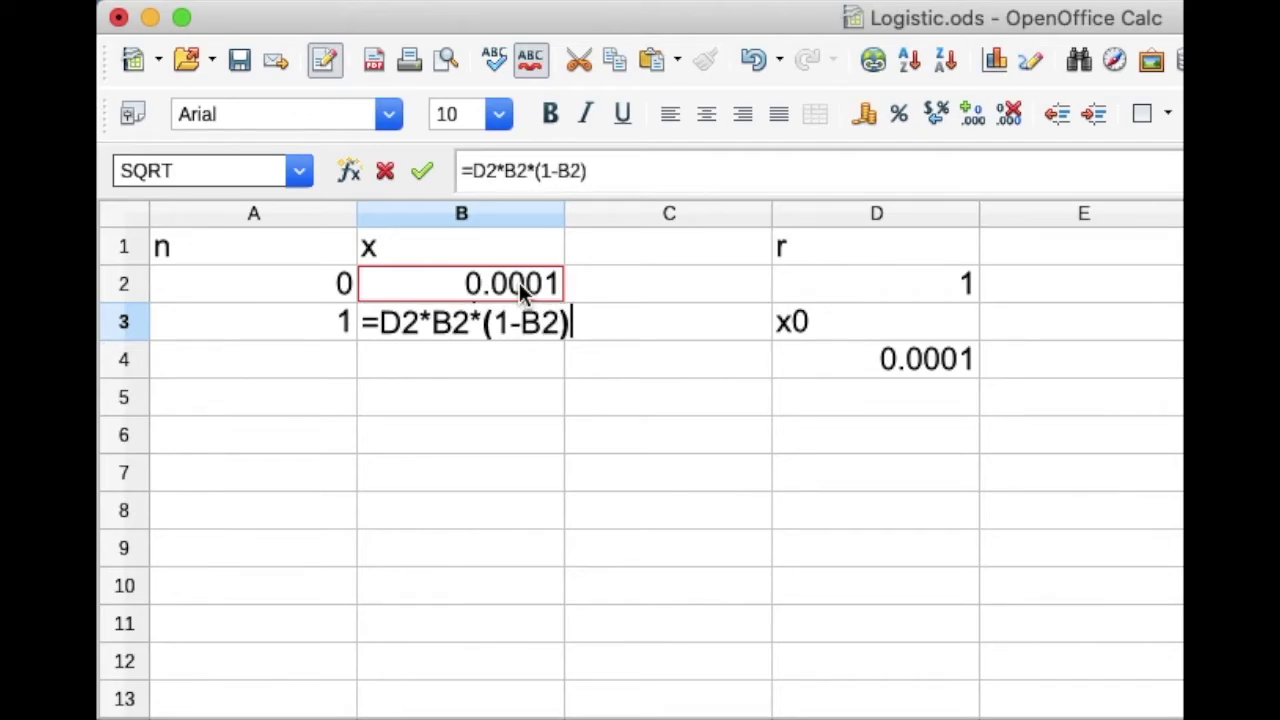
key(Return)
key(Up)
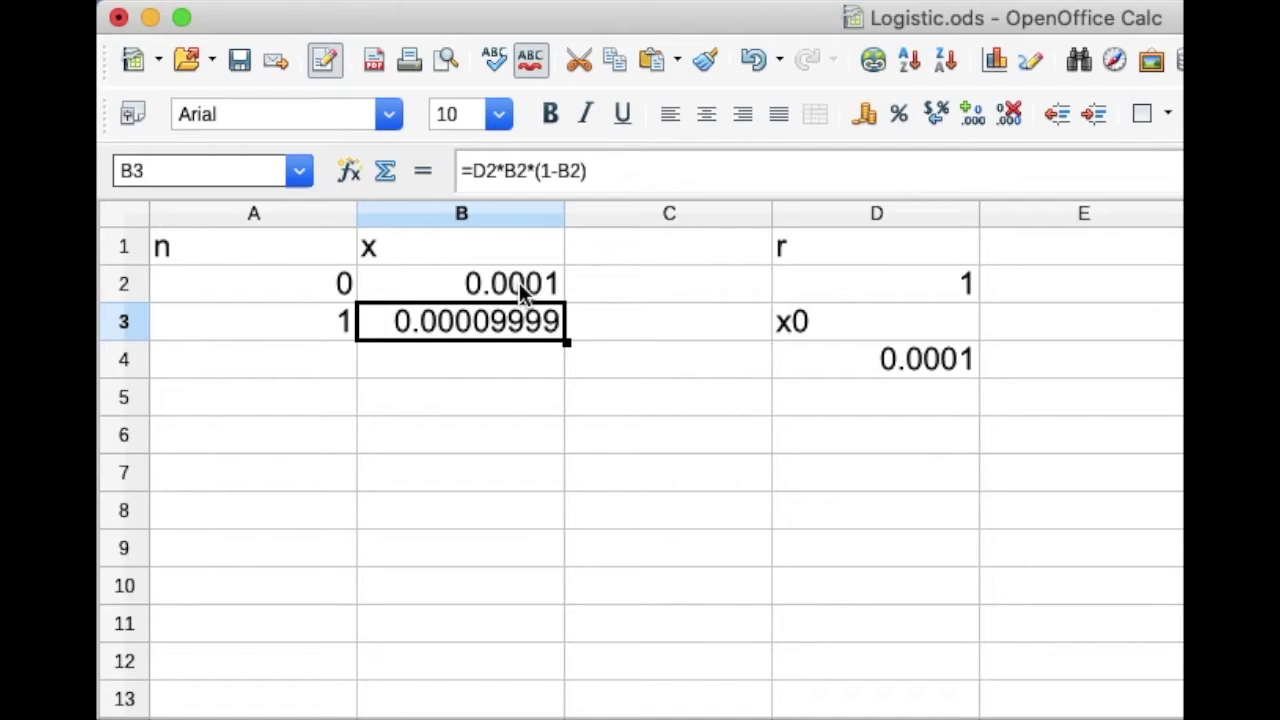
Step: Copy A3:B3 down to row 4, then compare B4's #VALUE! formula with B3's
drag(343, 323, 417, 330)
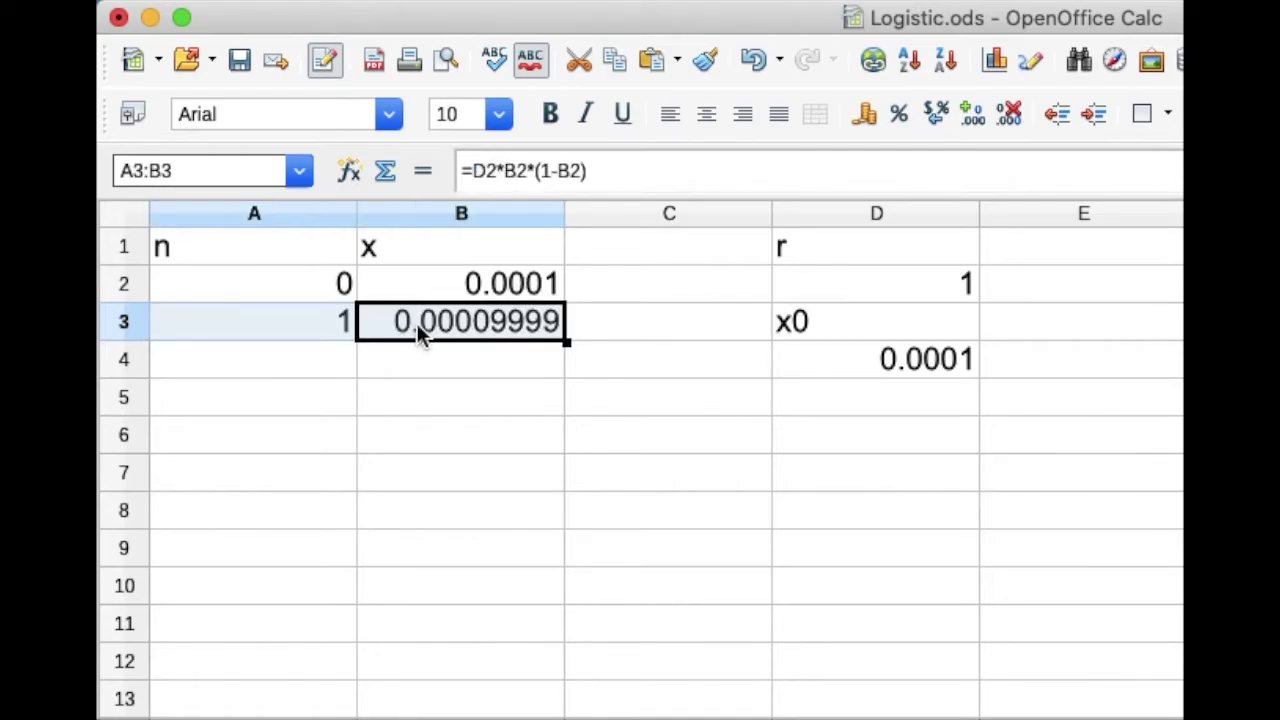
drag(565, 341, 568, 400)
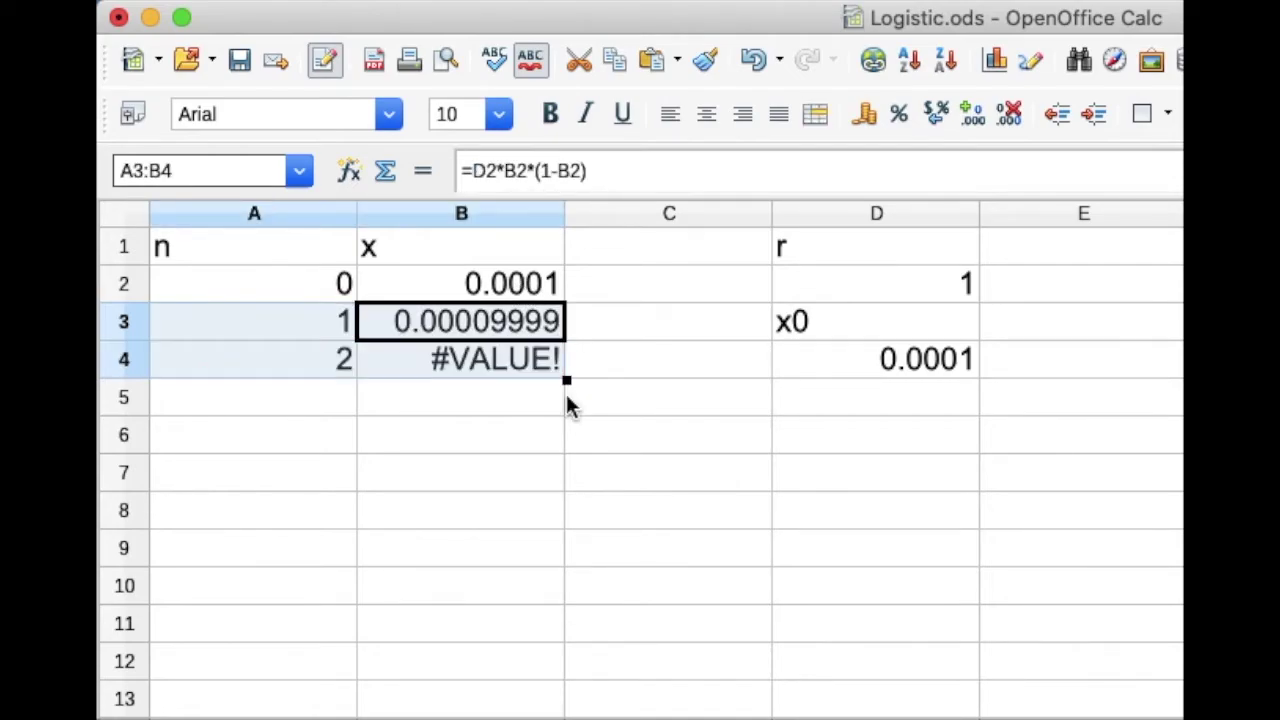
click(479, 368)
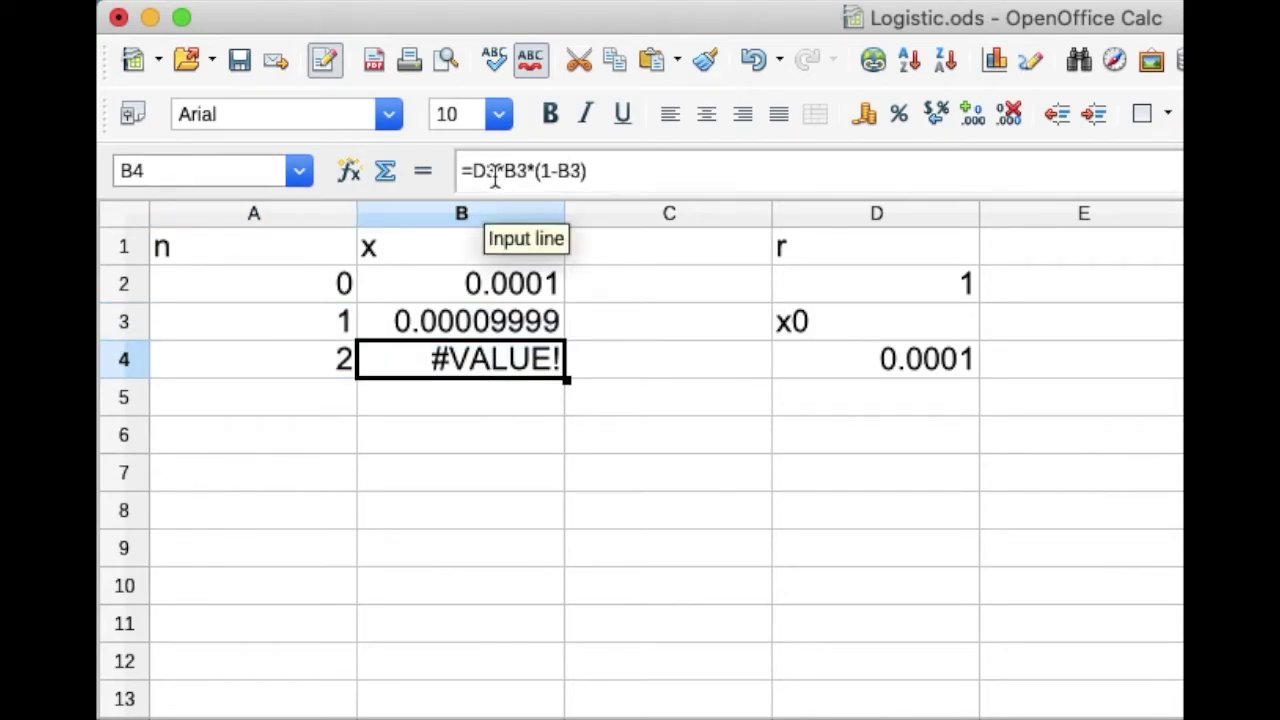
click(492, 321)
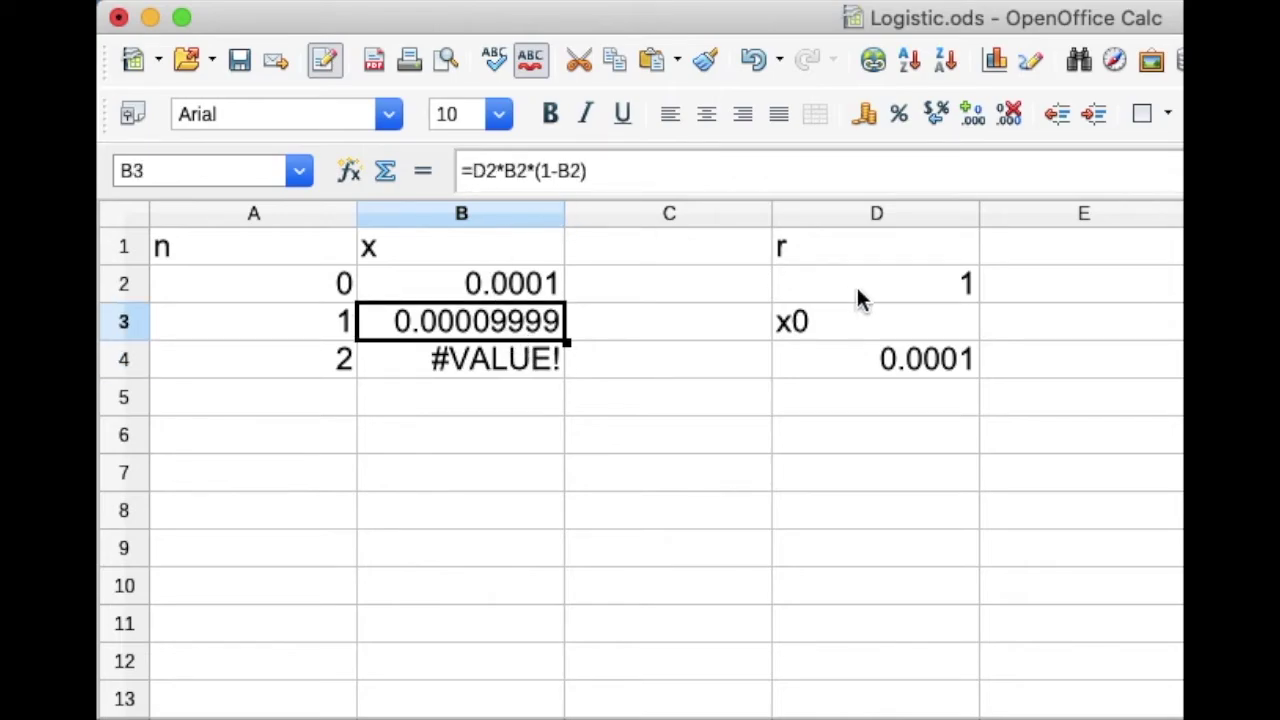
click(855, 331)
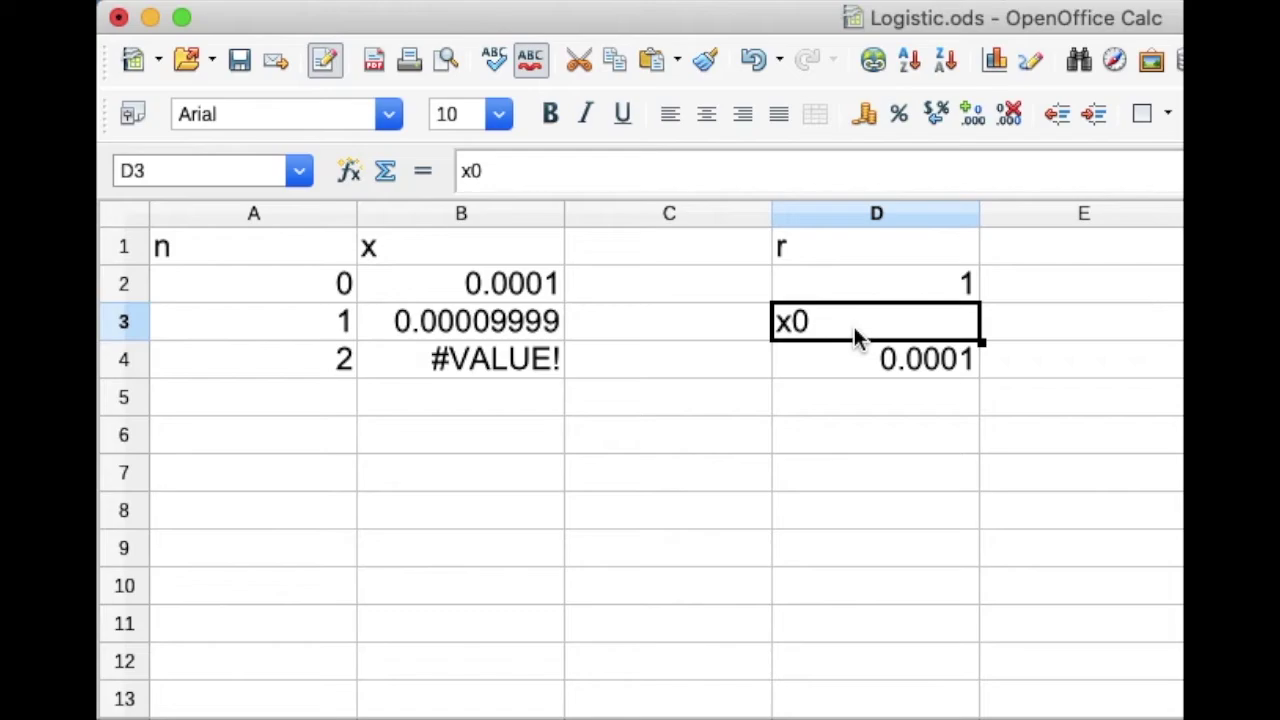
key(Left)
key(Left)
key(Up)
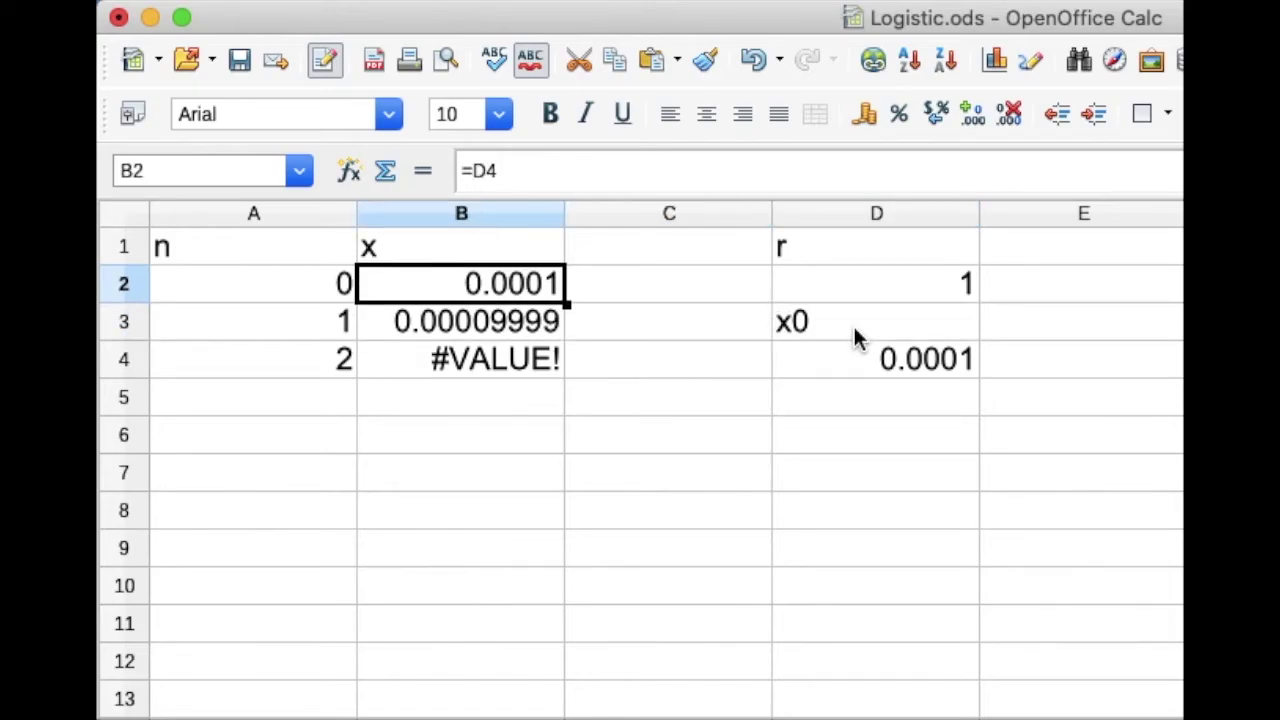
key(Down)
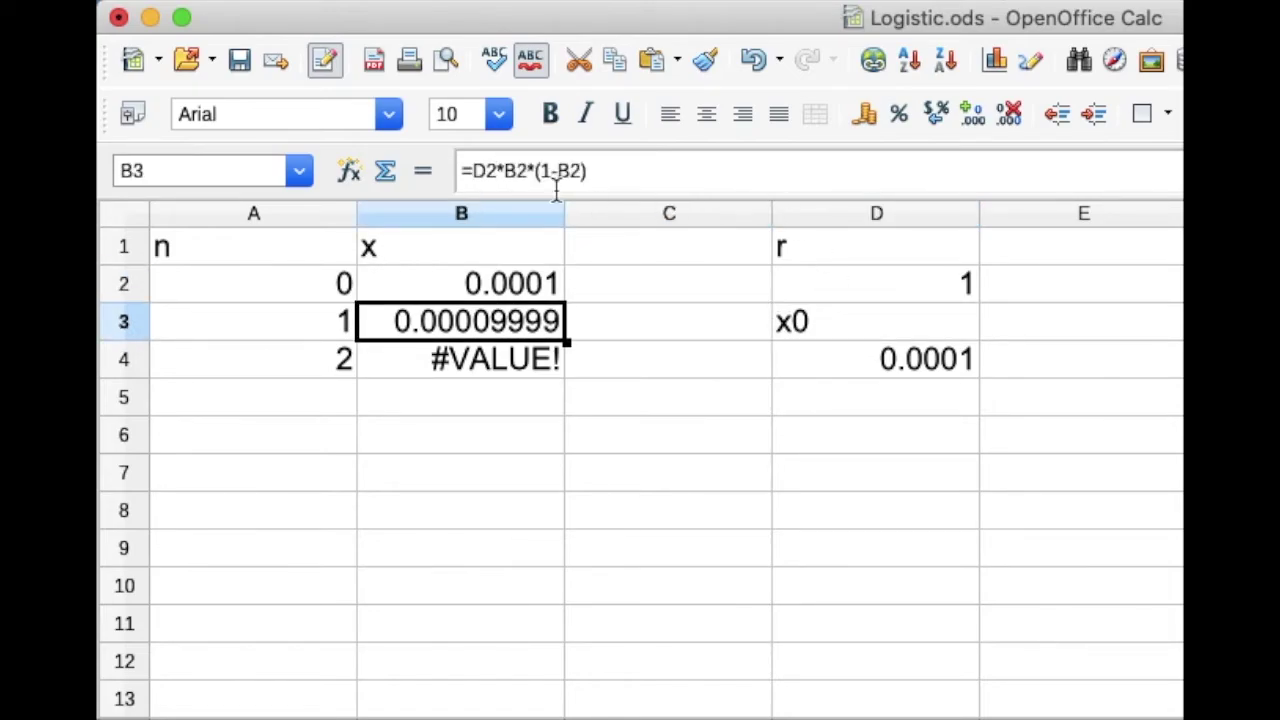
Step: Change B3's formula to =D$2*B2*(1-B2) and copy it to B4, showing 0.00009998
click(474, 171)
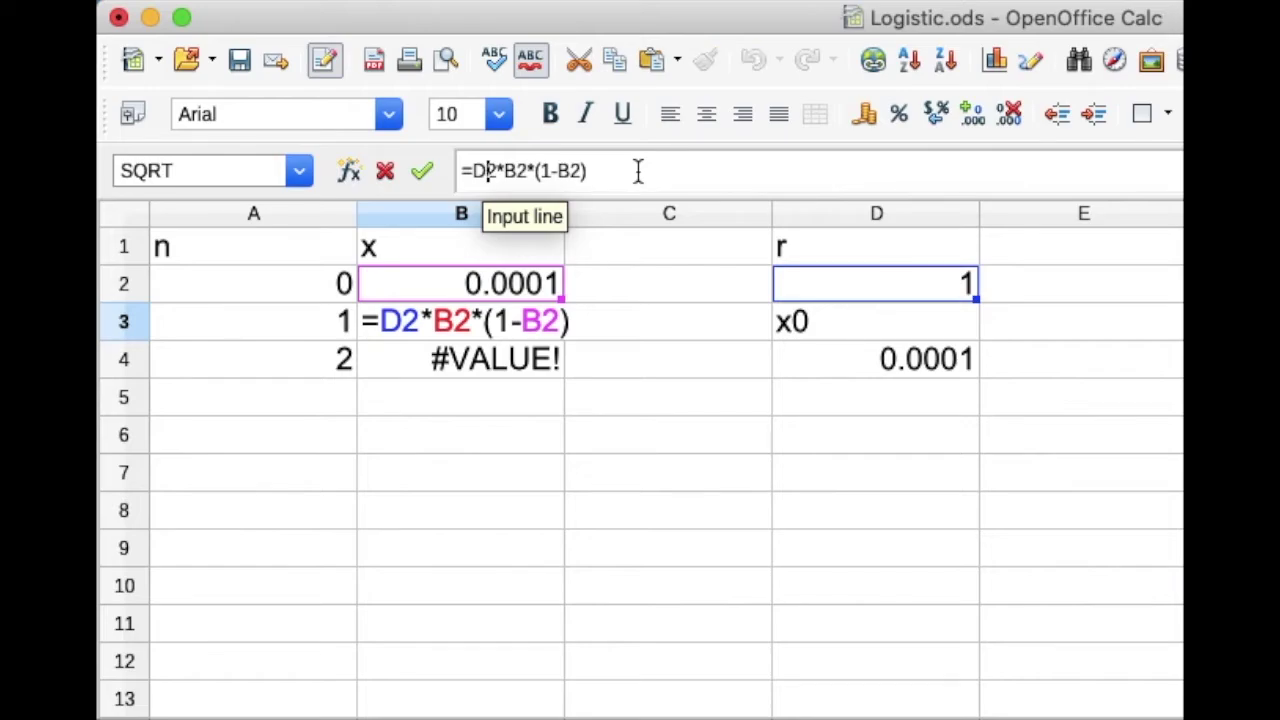
text($)
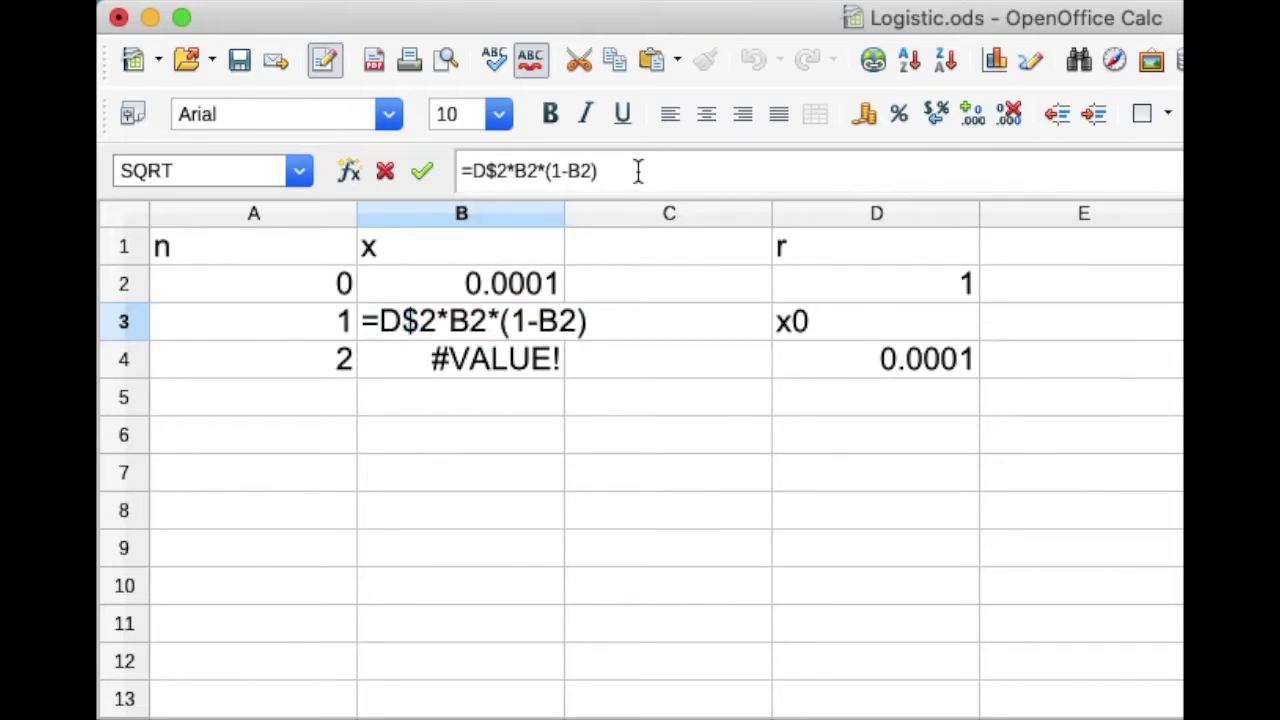
key(Return)
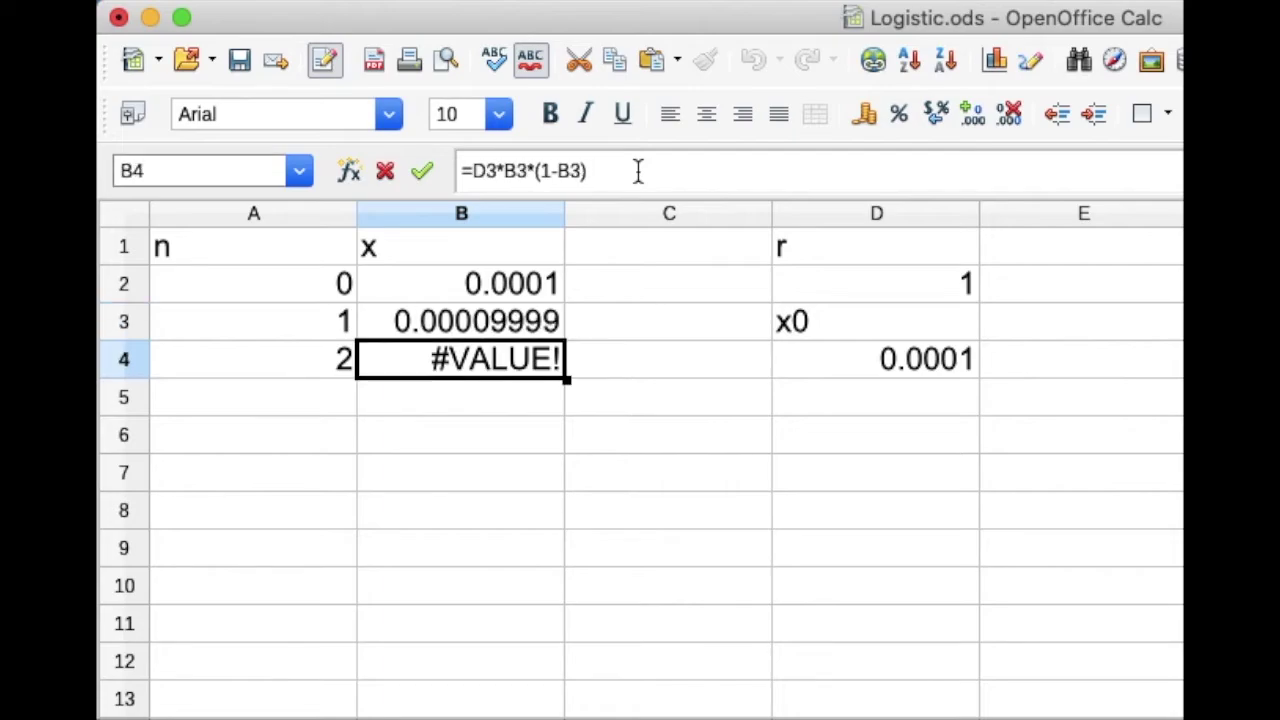
click(515, 322)
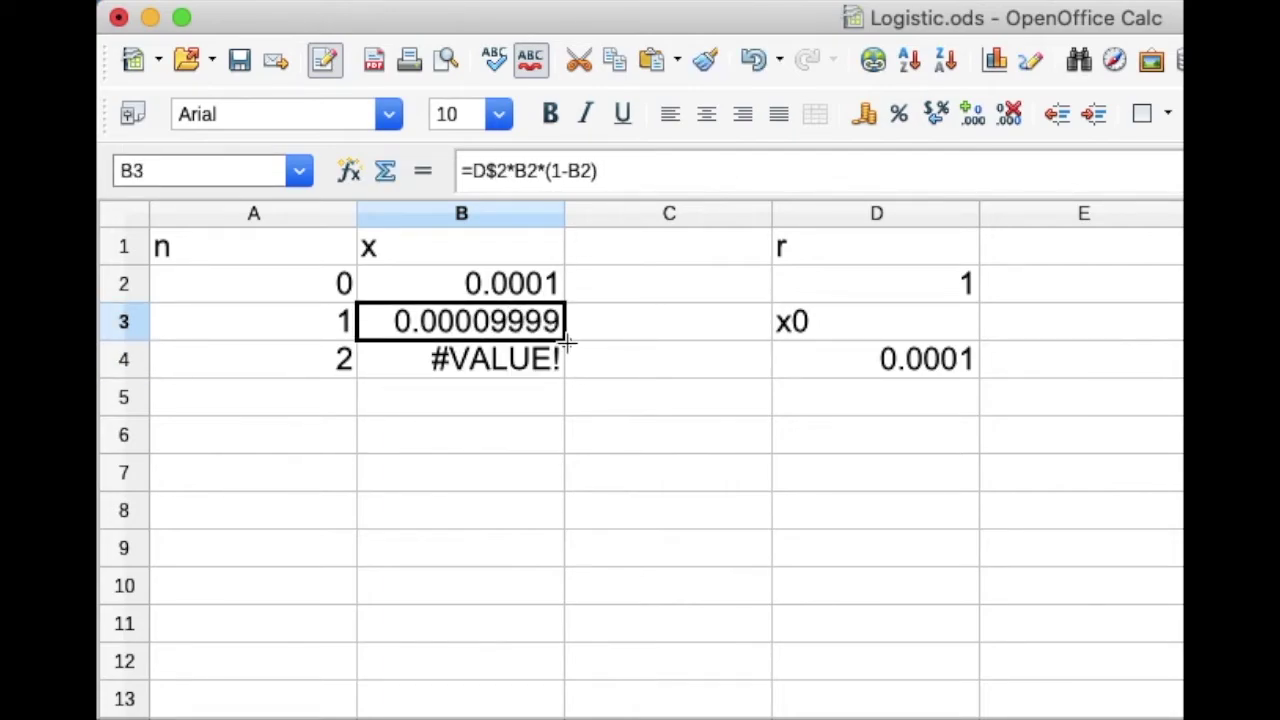
drag(566, 340, 568, 376)
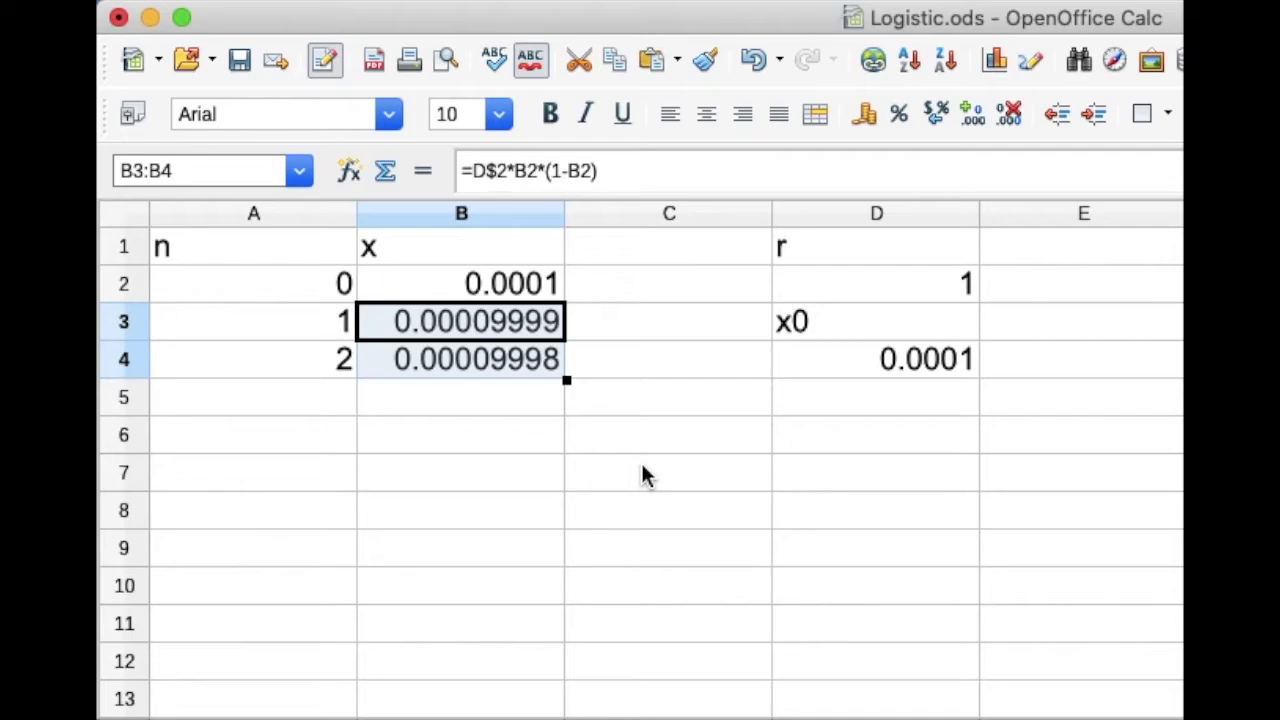
Step: Select A4:B4 and drag its fill handle down toward row 52
click(343, 355)
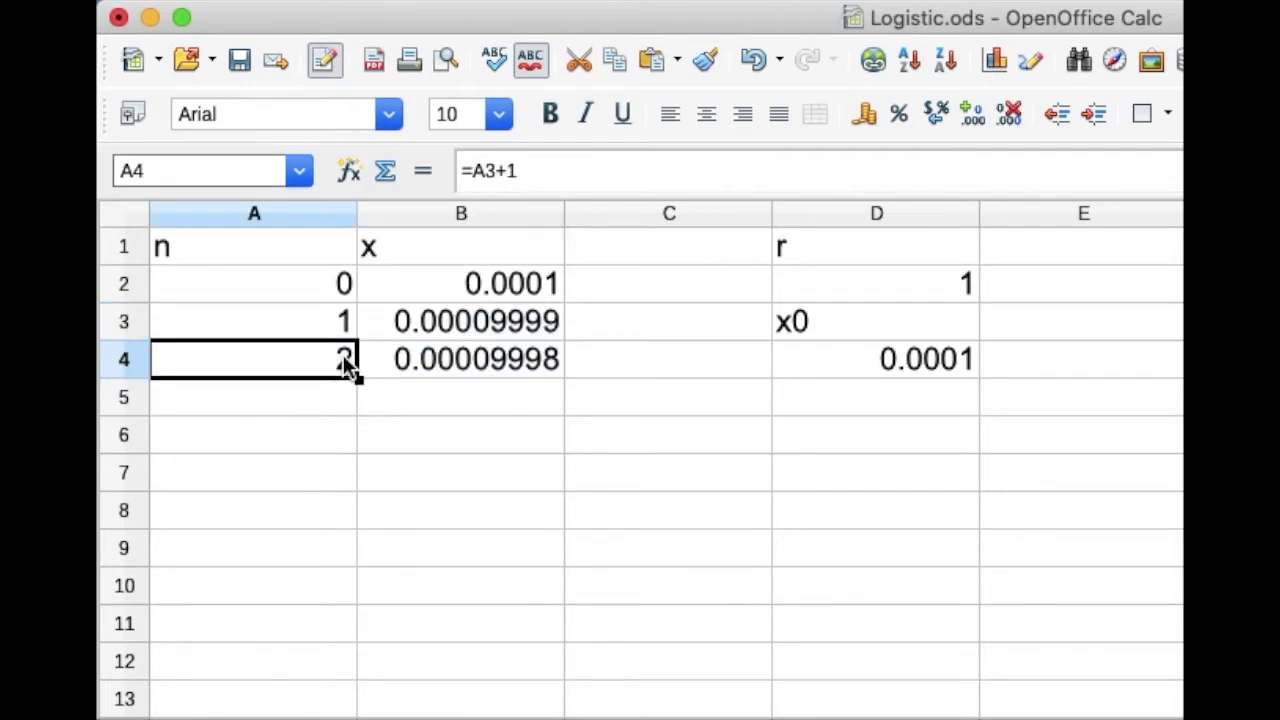
drag(343, 355, 407, 354)
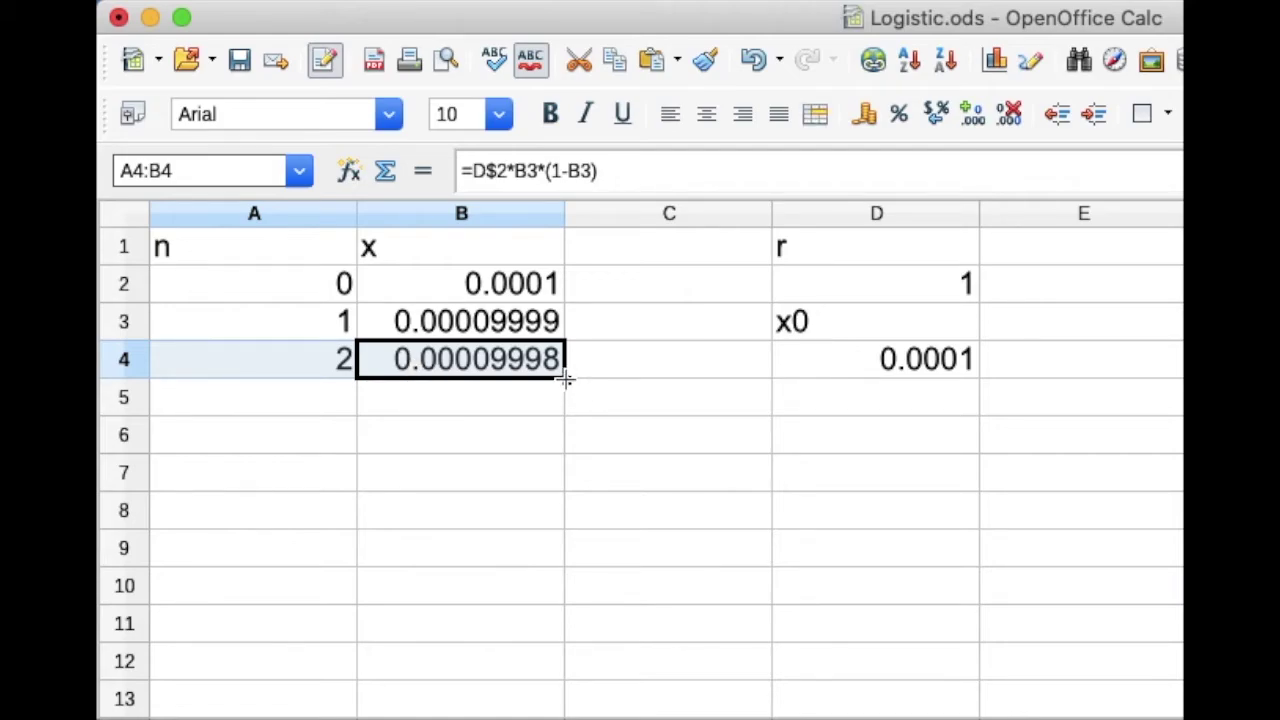
drag(566, 378, 566, 719)
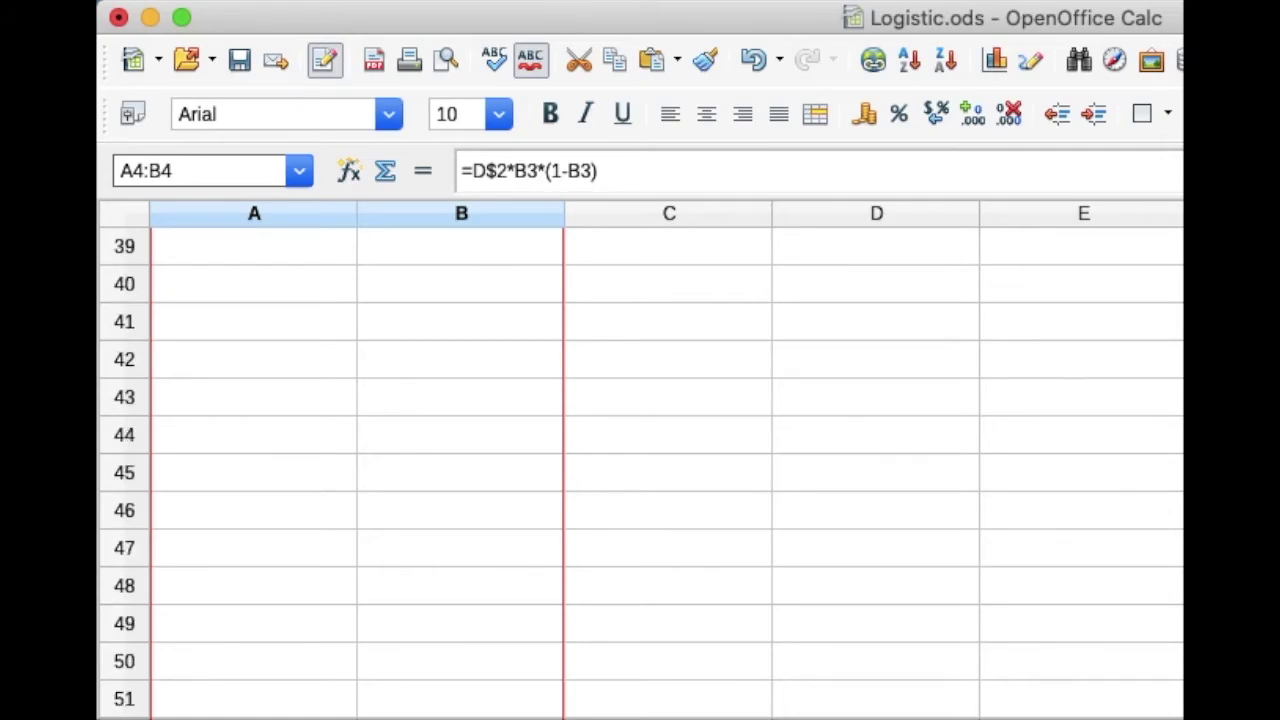
Step: Finish filling to row 52, where x at n = 50 is 9.95024E-005, then deselect
drag(566, 719, 566, 719)
scroll(506, 652, down, 1)
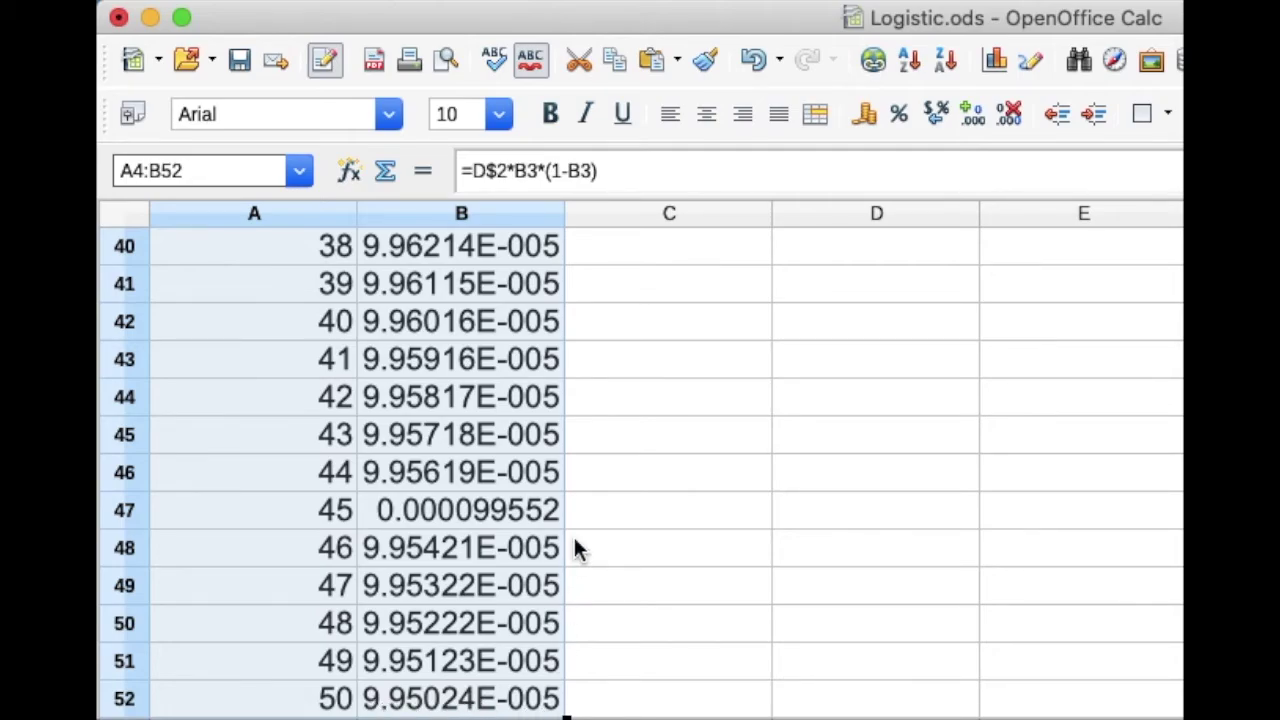
scroll(575, 540, up, 6)
scroll(577, 548, up, 7)
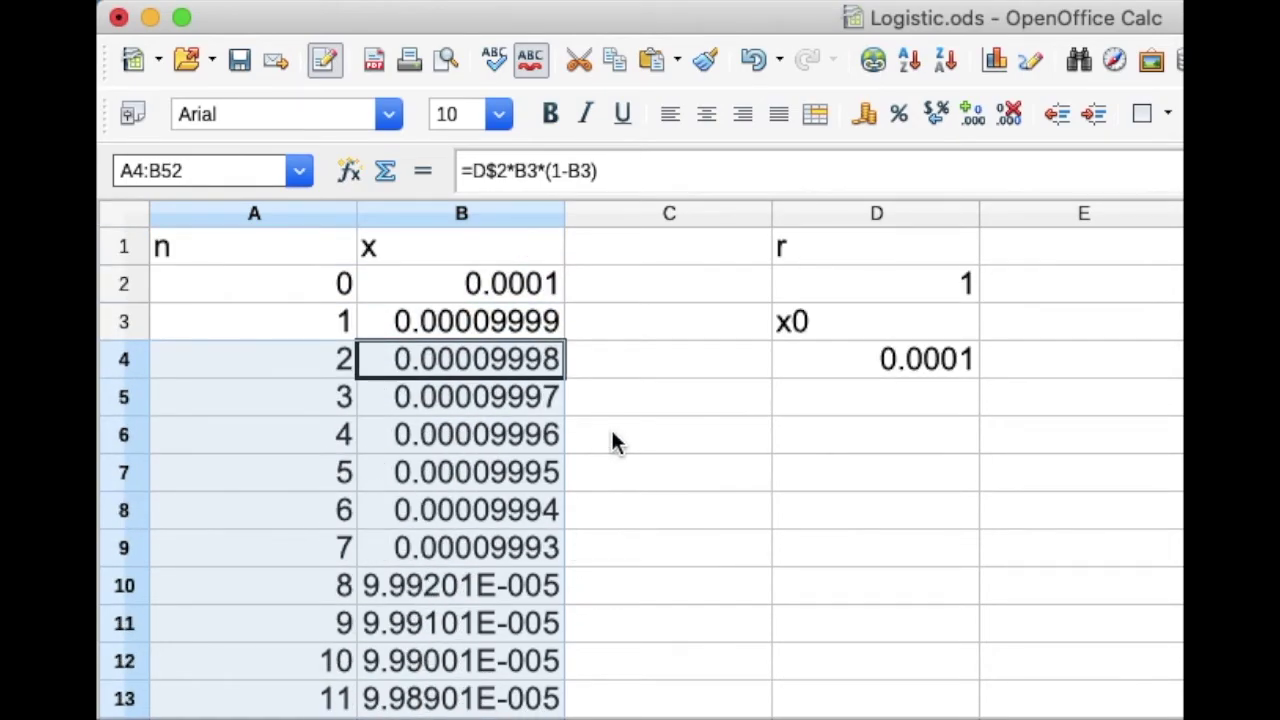
click(632, 440)
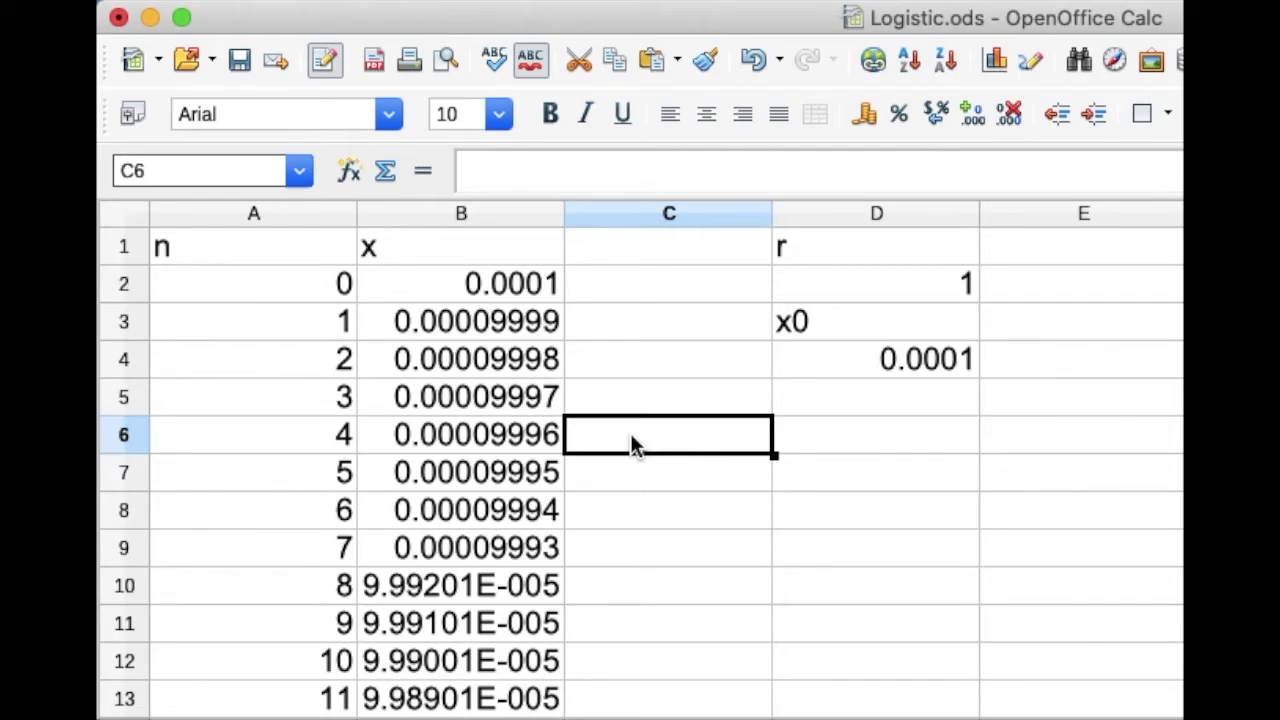
Step: Change r in D2 to 1.5 so the x column recalculates
click(857, 287)
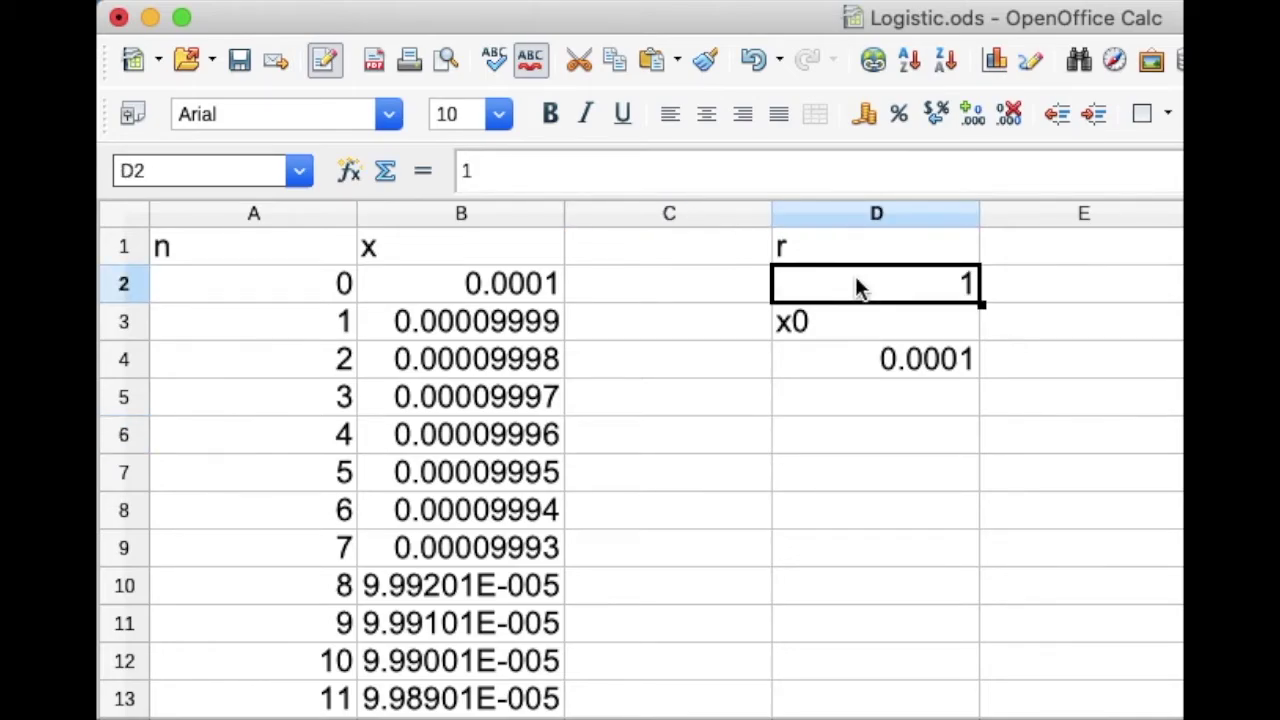
double_click(857, 287)
text(.5)
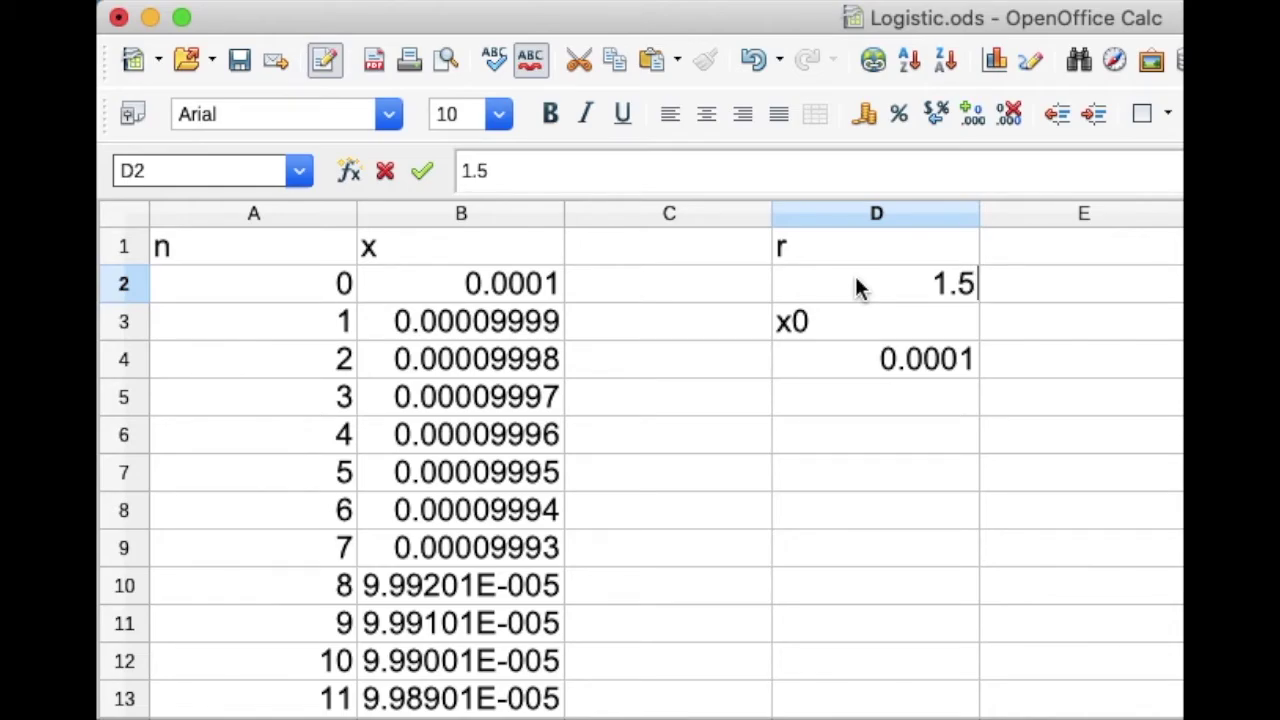
key(Return)
key(Return)
Step: Check that x settles near 0.3333 at n = 50, then select the n and x data
scroll(666, 424, down, 5)
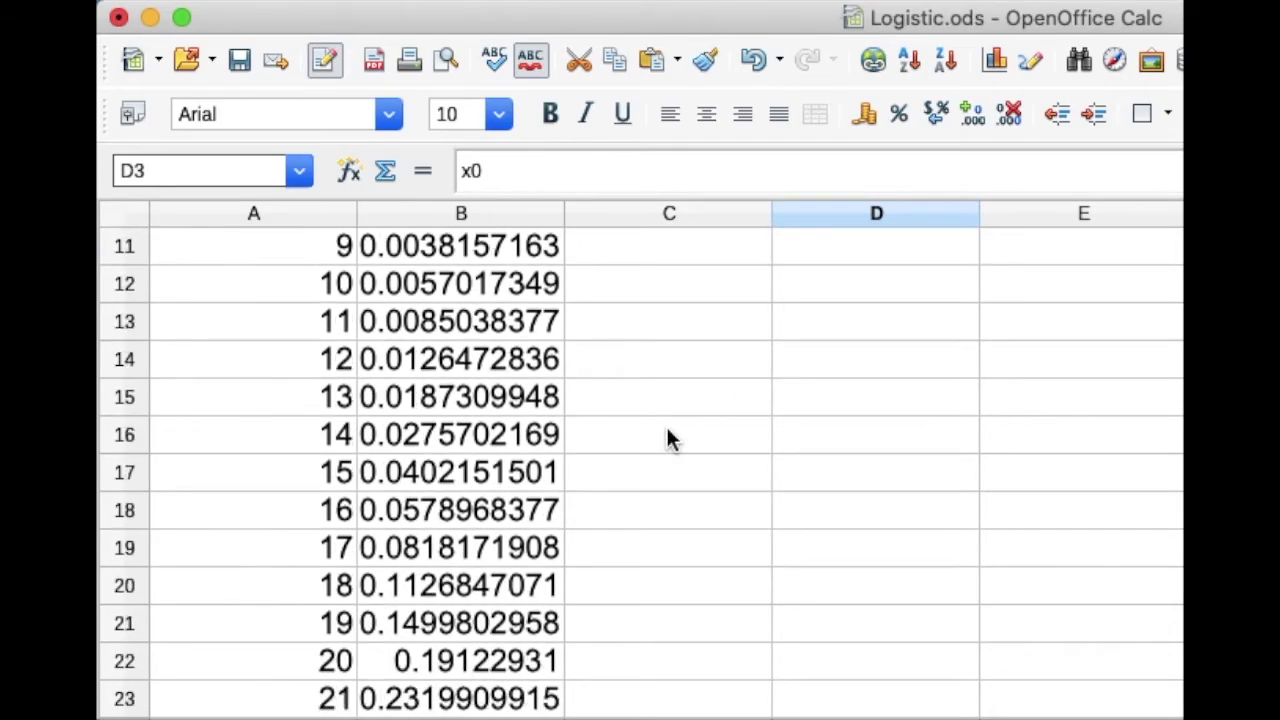
scroll(668, 432, down, 8)
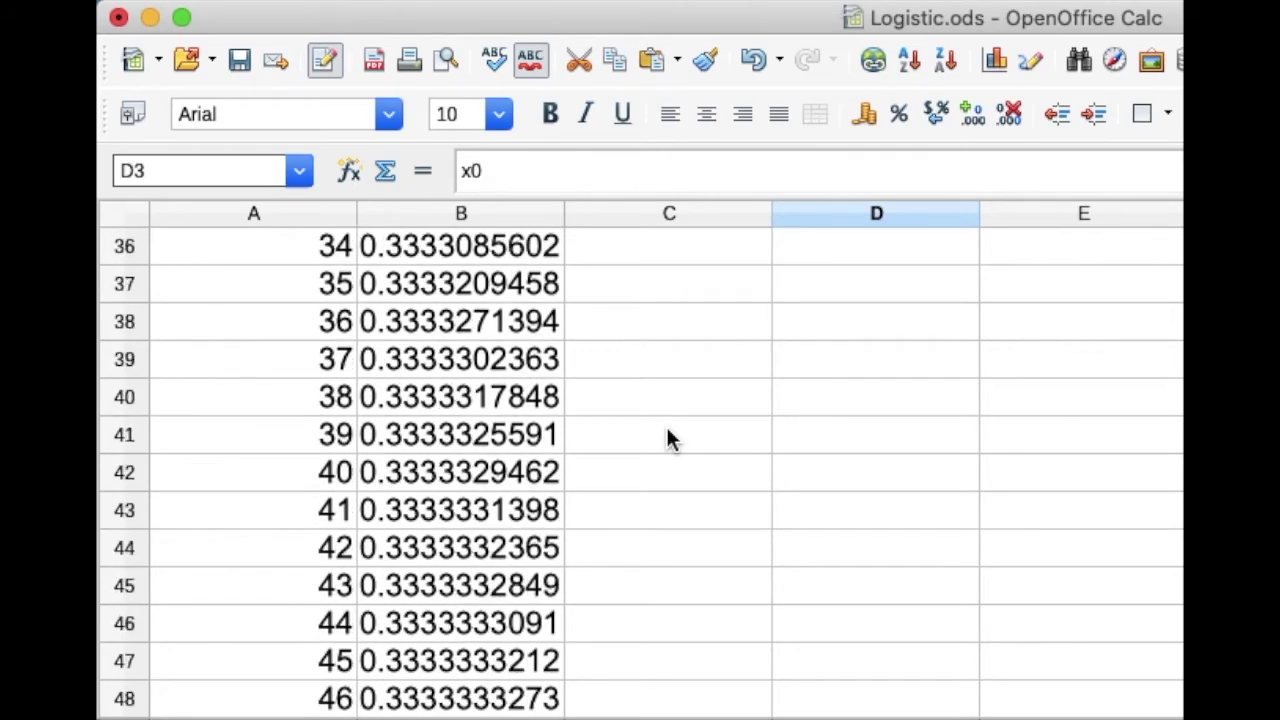
scroll(668, 440, down, 1)
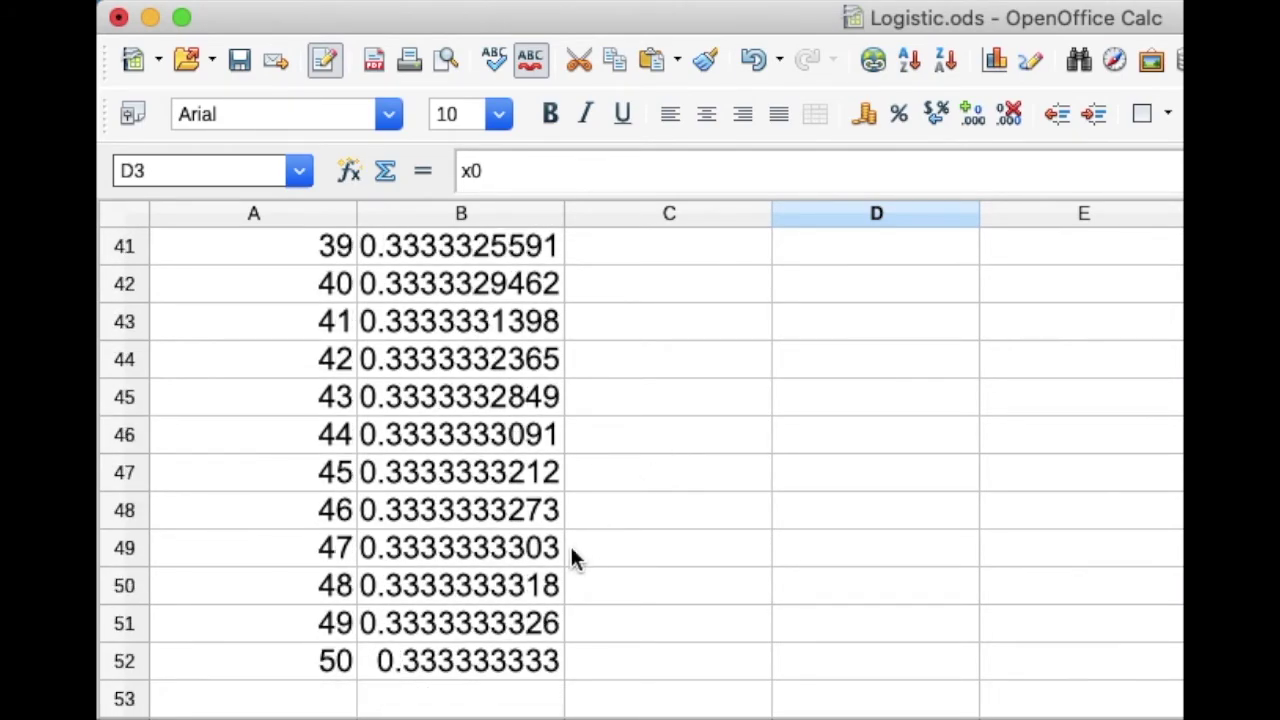
scroll(572, 552, up, 13)
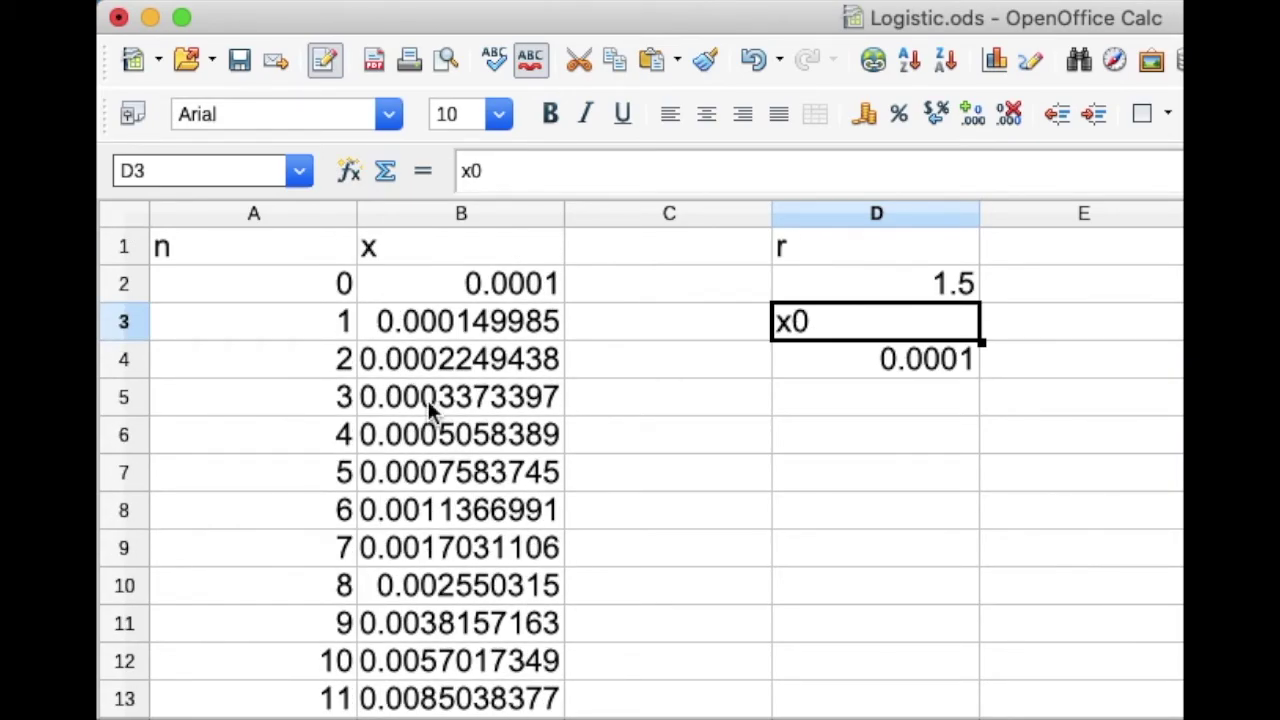
drag(287, 241, 465, 452)
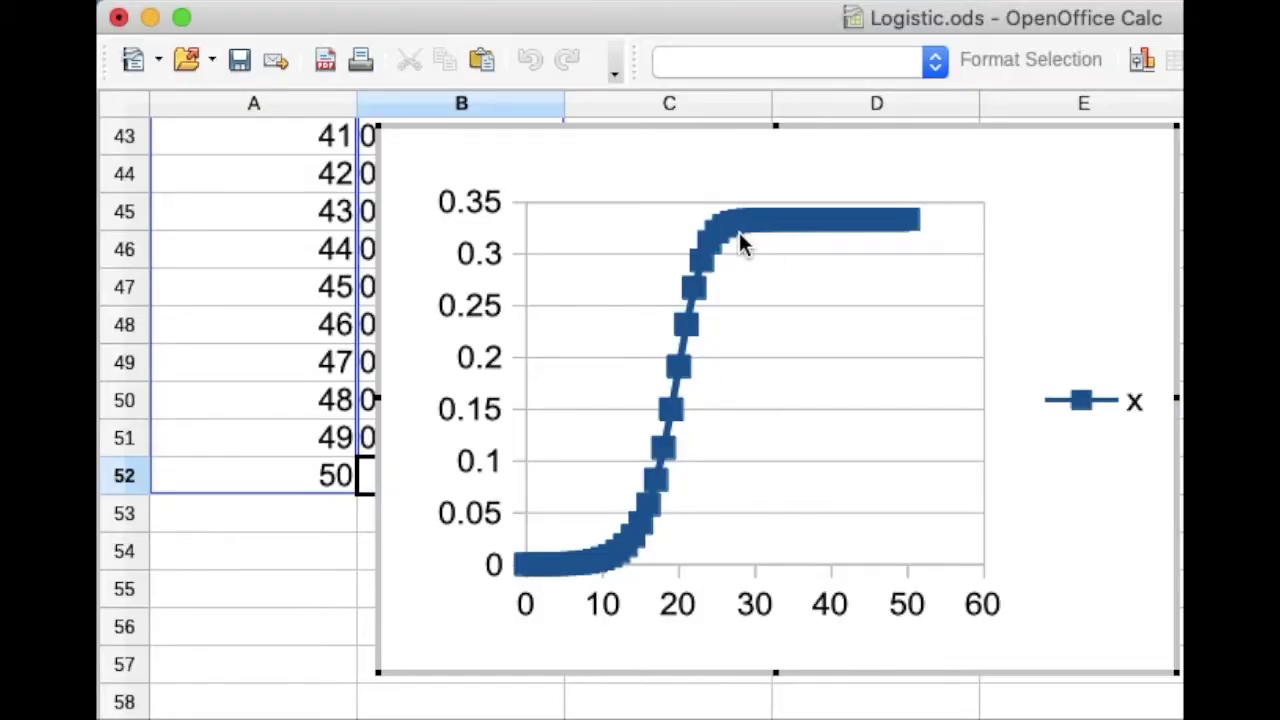
Step: Drag the x-against-n line chart up beside the r and x0 cells, then select D2
click(306, 603)
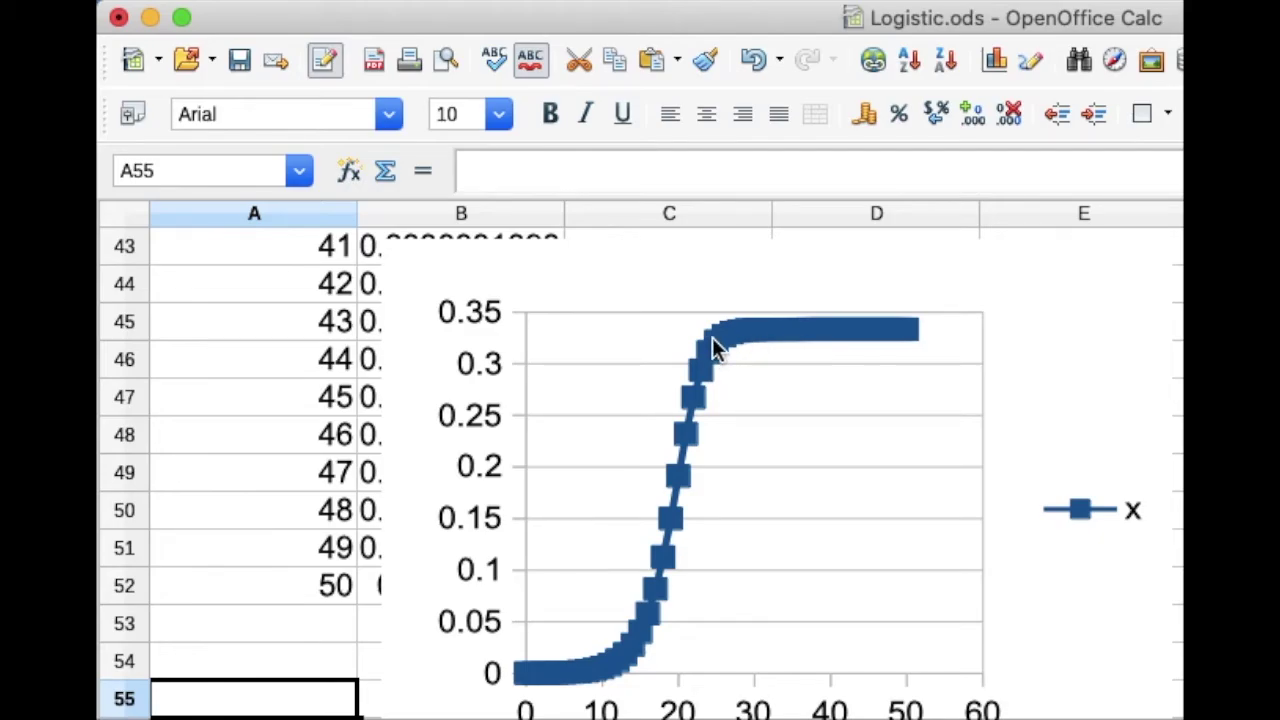
mouse_move(950, 257)
mouse_down()
mouse_move(954, 183)
mouse_move(957, 247)
mouse_move(1041, 438)
mouse_move(925, 400)
mouse_move(927, 308)
mouse_move(948, 263)
mouse_move(983, 245)
mouse_move(1047, 340)
mouse_move(963, 383)
mouse_move(977, 387)
mouse_up()
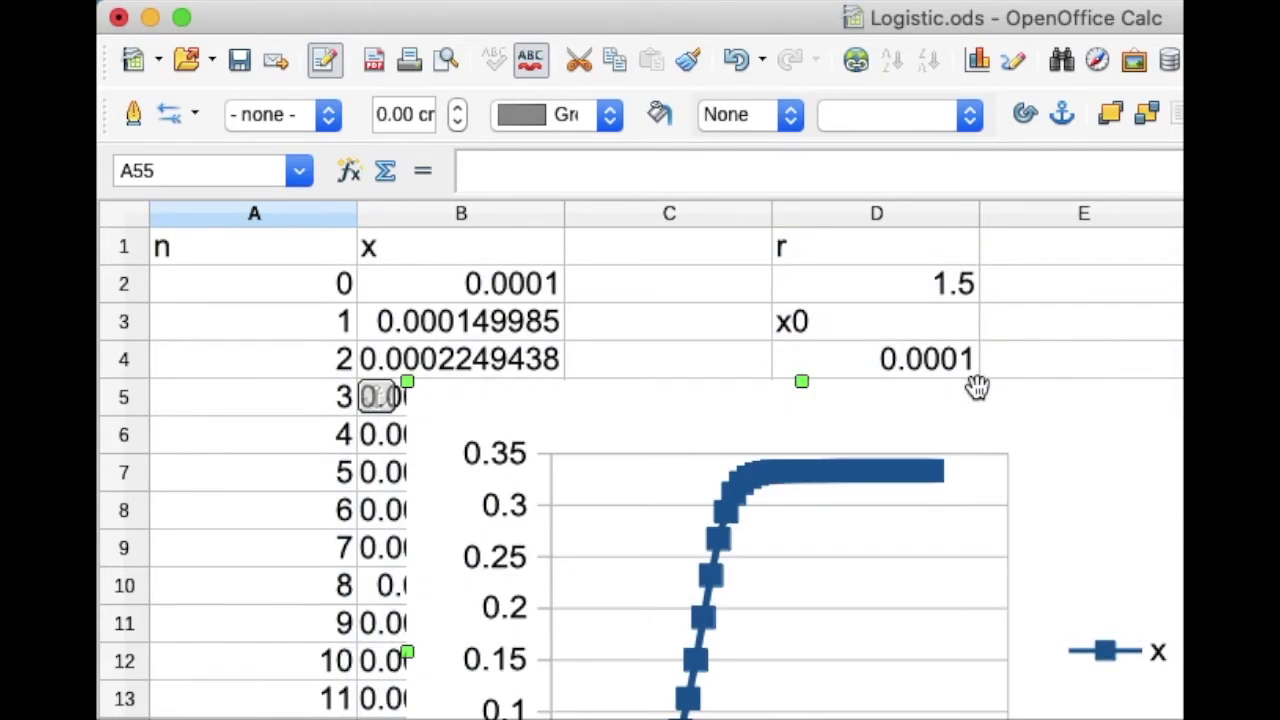
scroll(977, 387, down, 1)
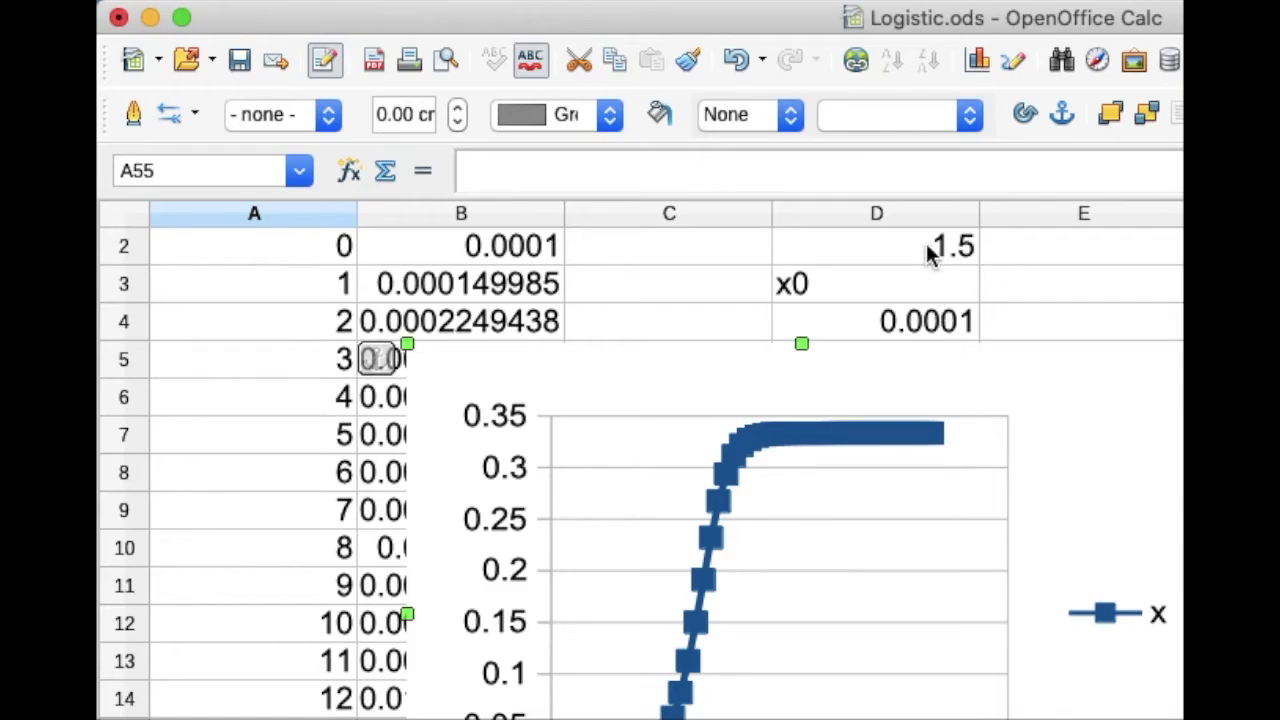
drag(917, 374, 614, 289)
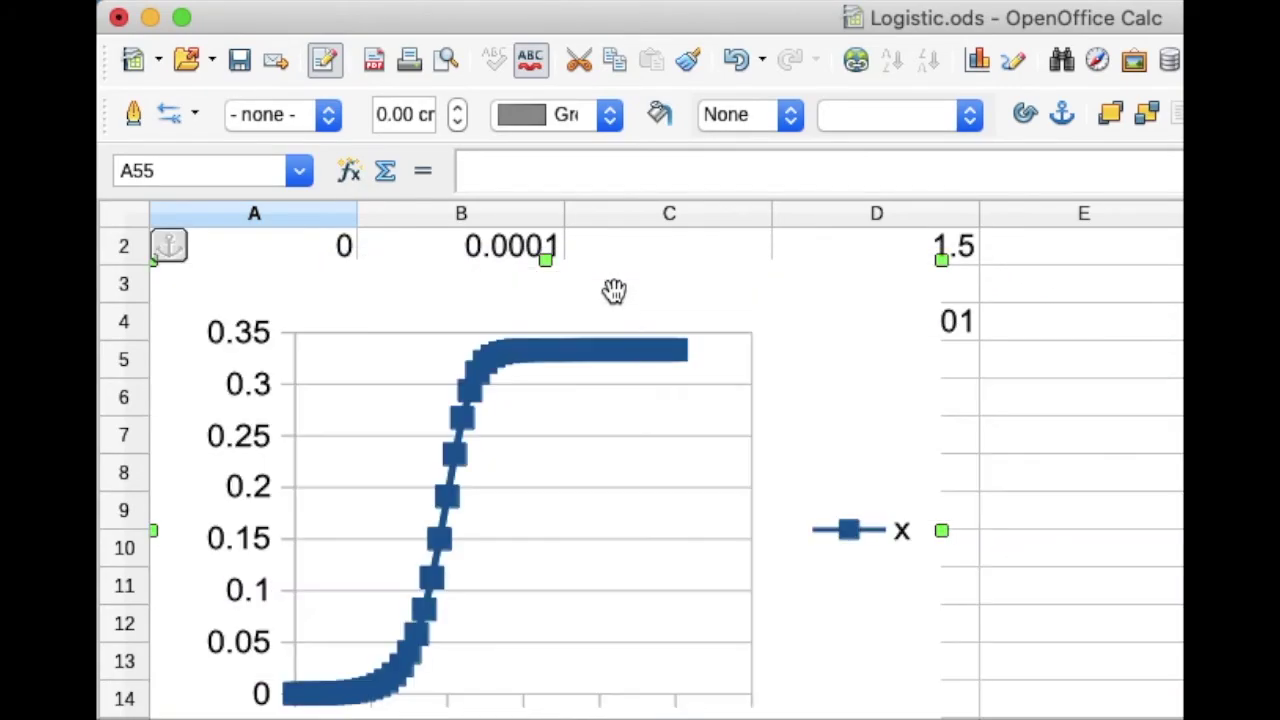
click(959, 250)
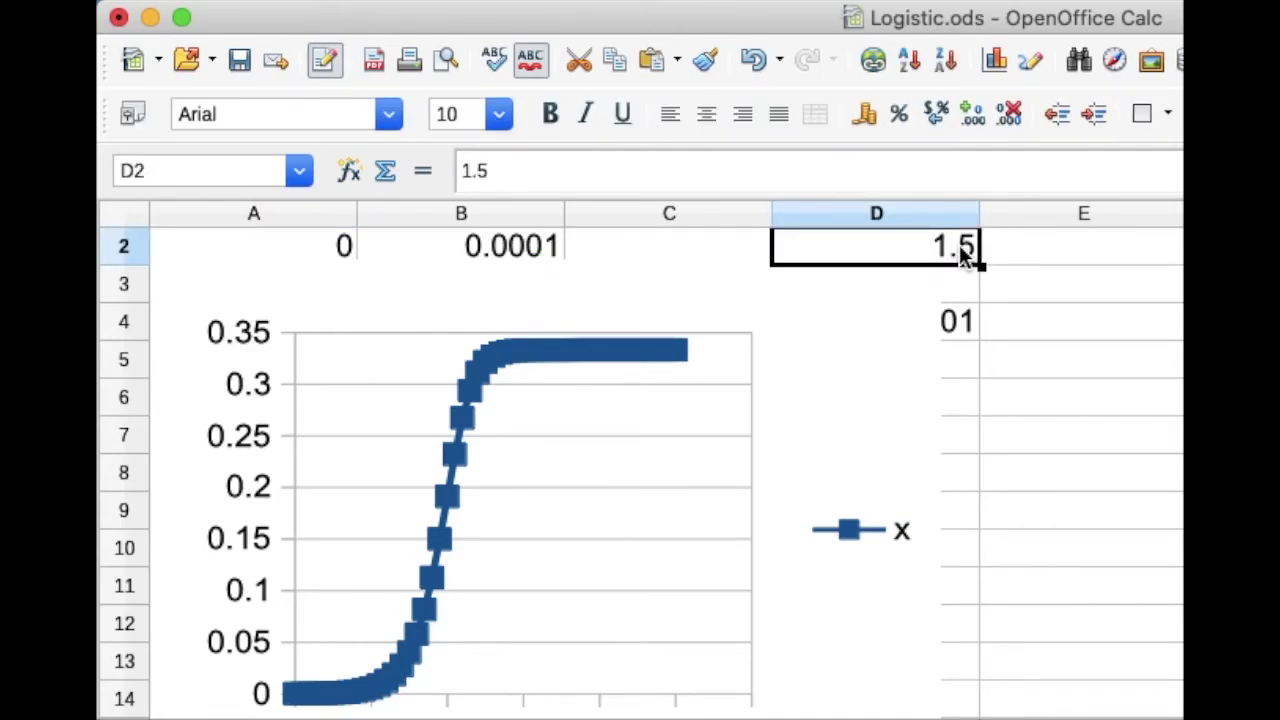
Step: Enter r = 1.6 in D2, then change it to 2
text(1.)
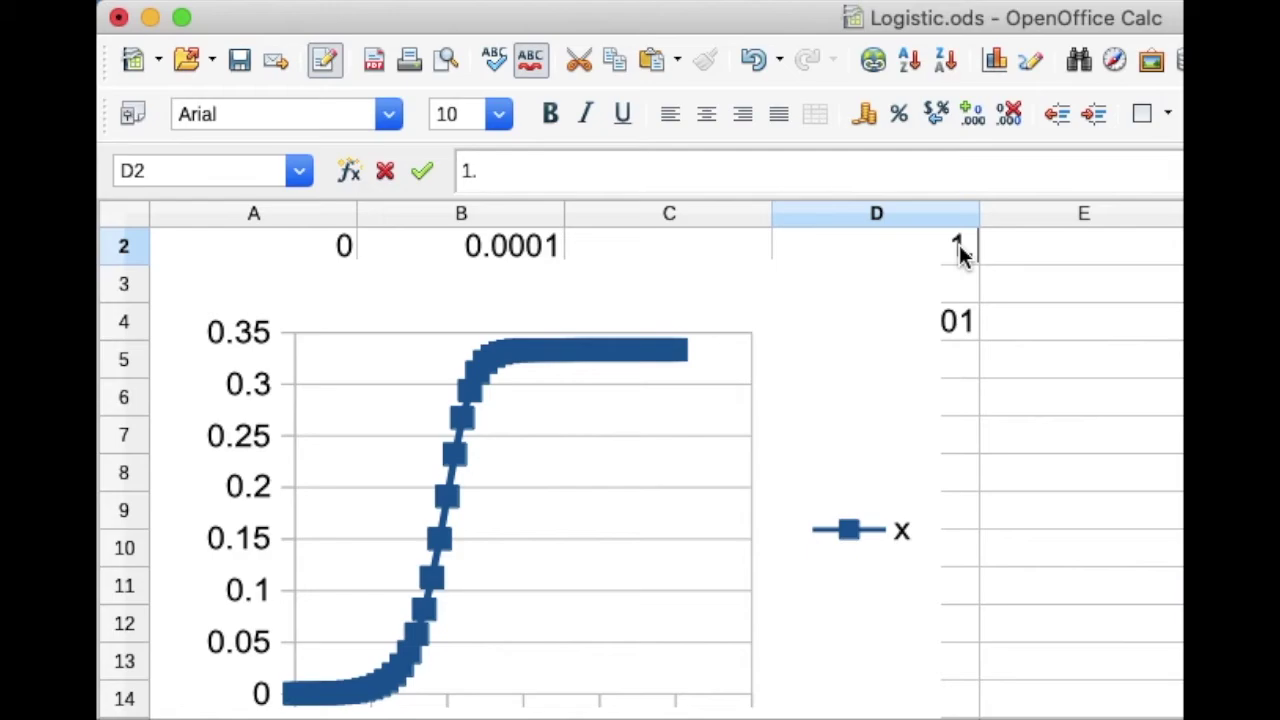
text(6)
key(Return)
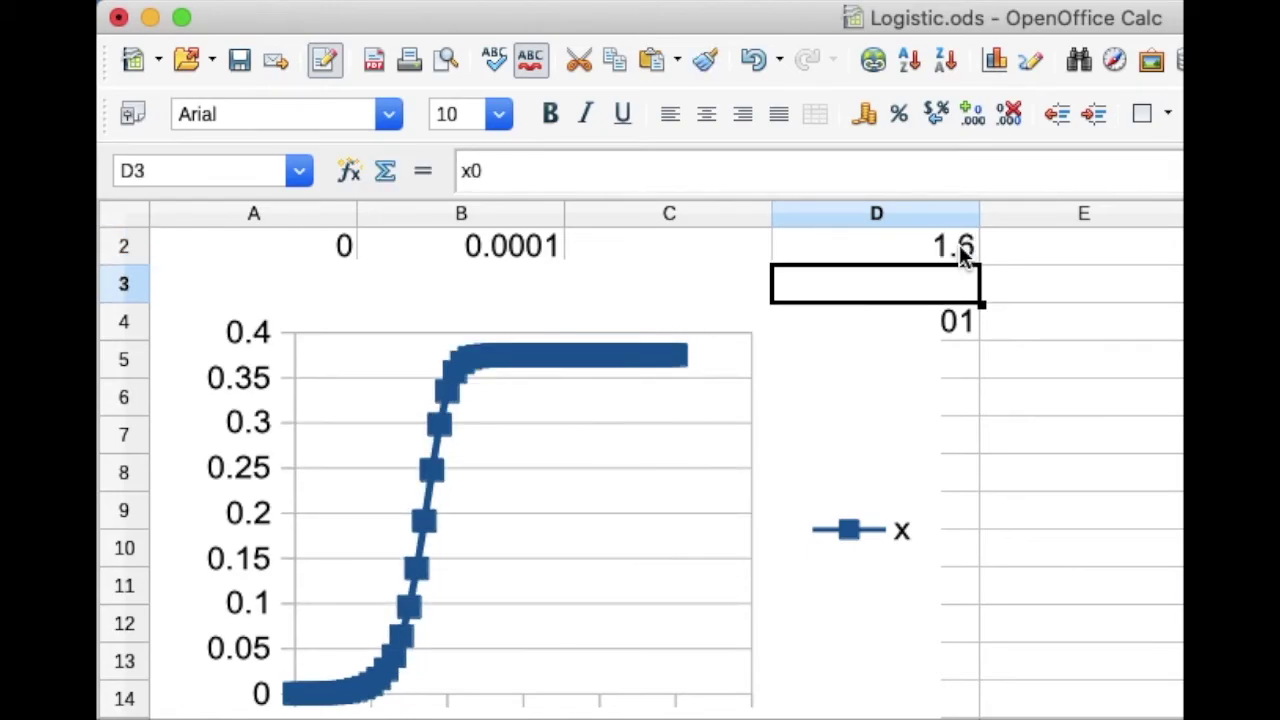
click(960, 255)
text(2)
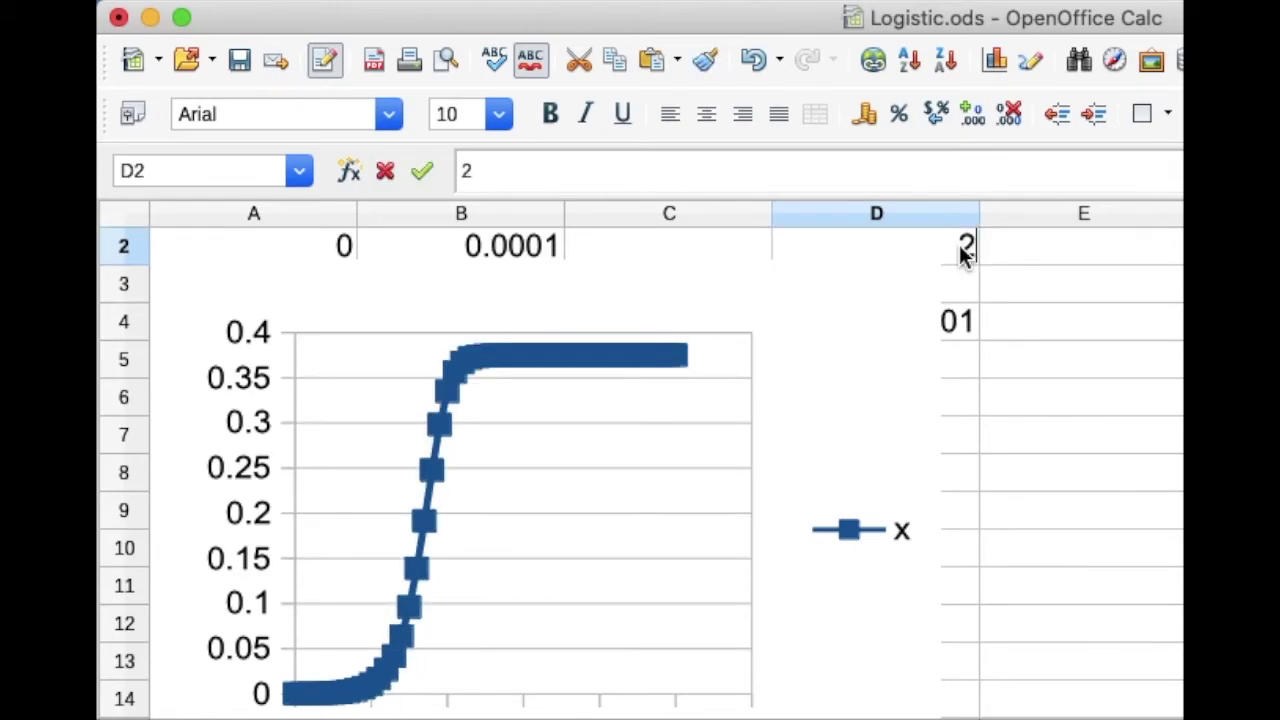
key(Tab)
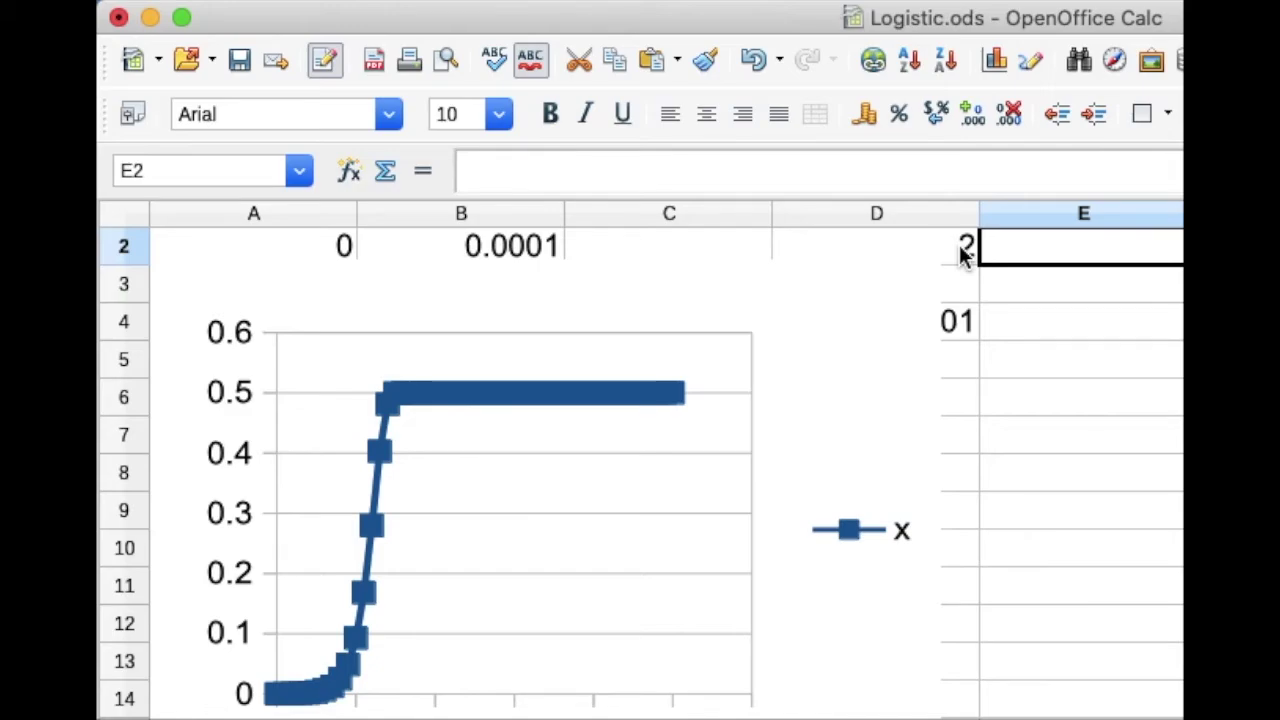
Step: Change r in D2 to 1, then to 0.5
click(960, 255)
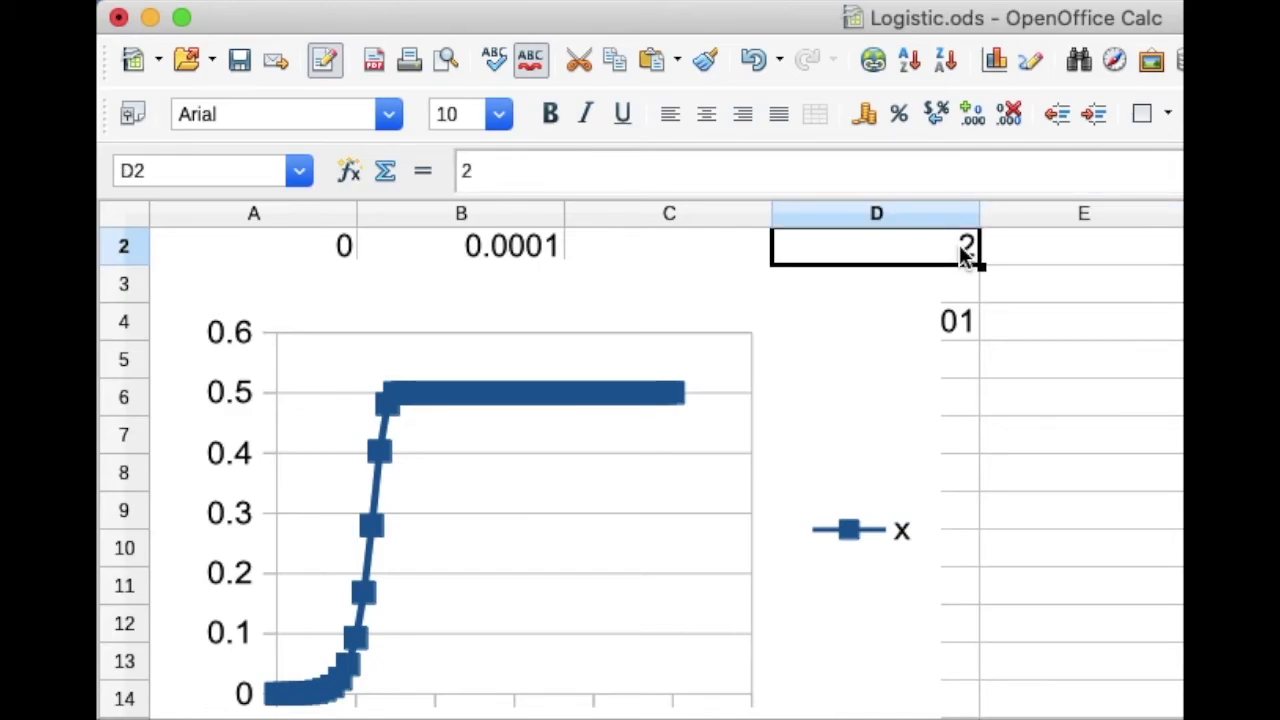
text(1)
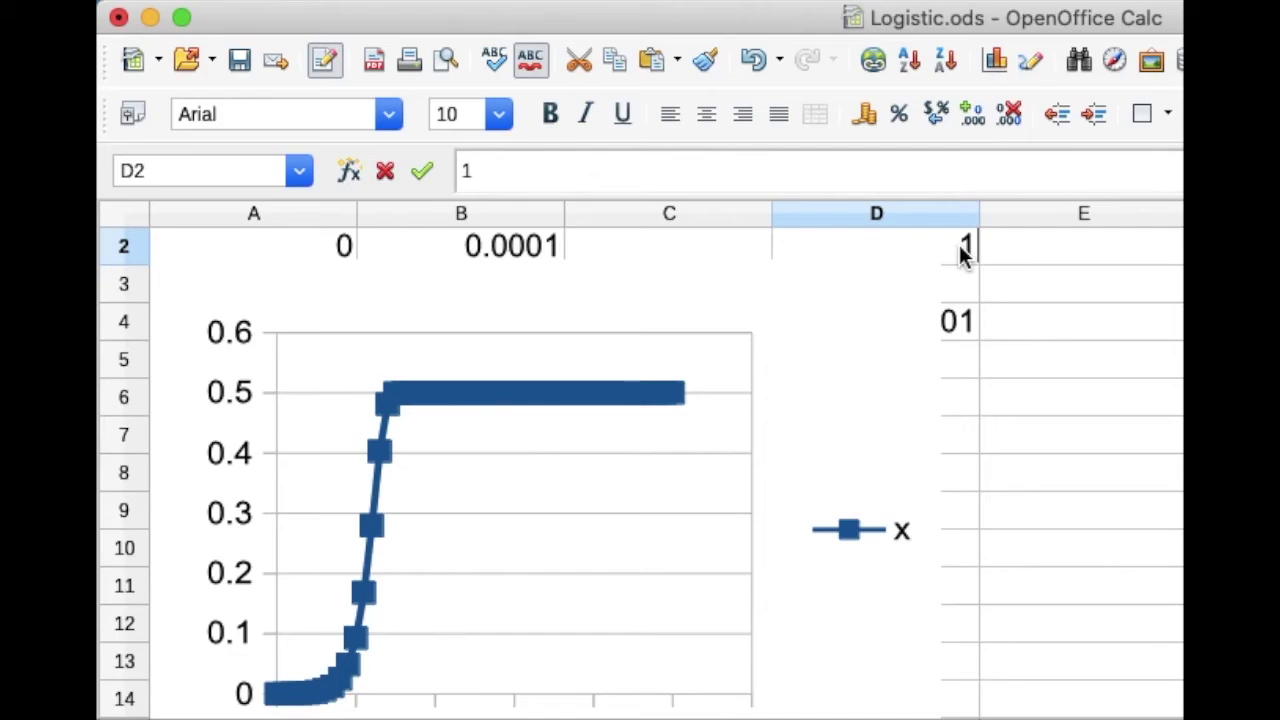
text(1)
key(Tab)
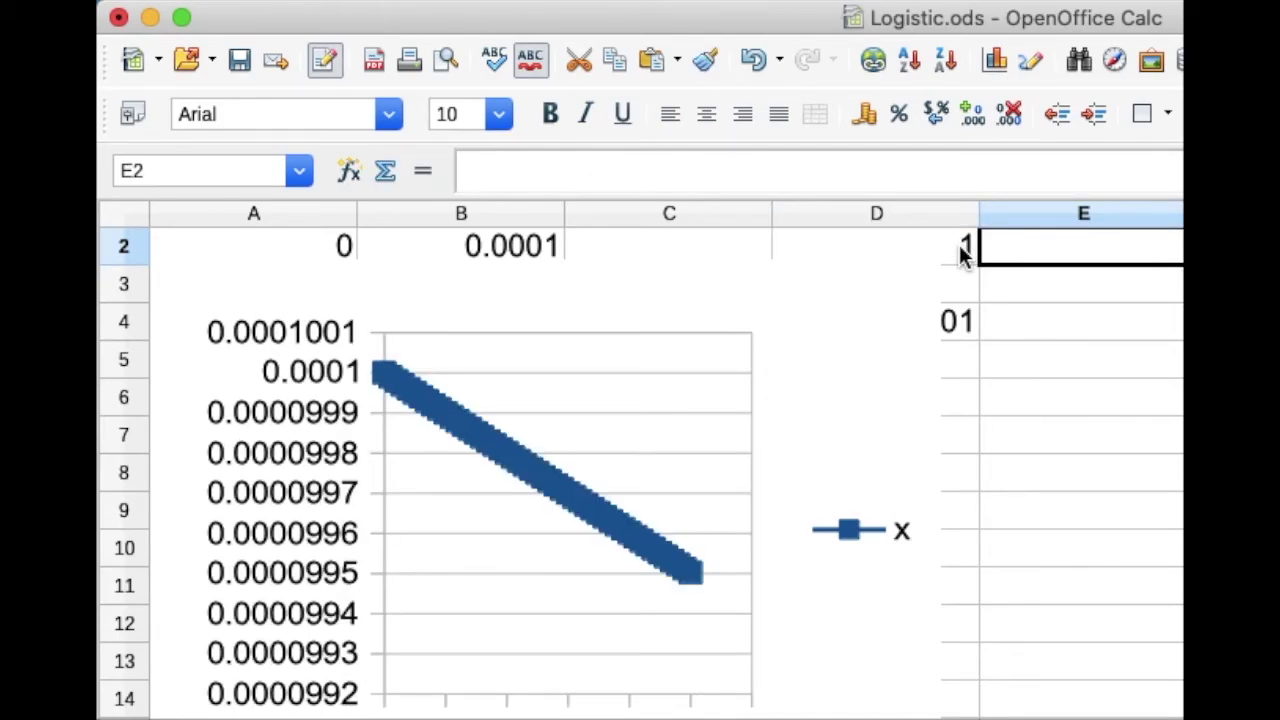
click(959, 245)
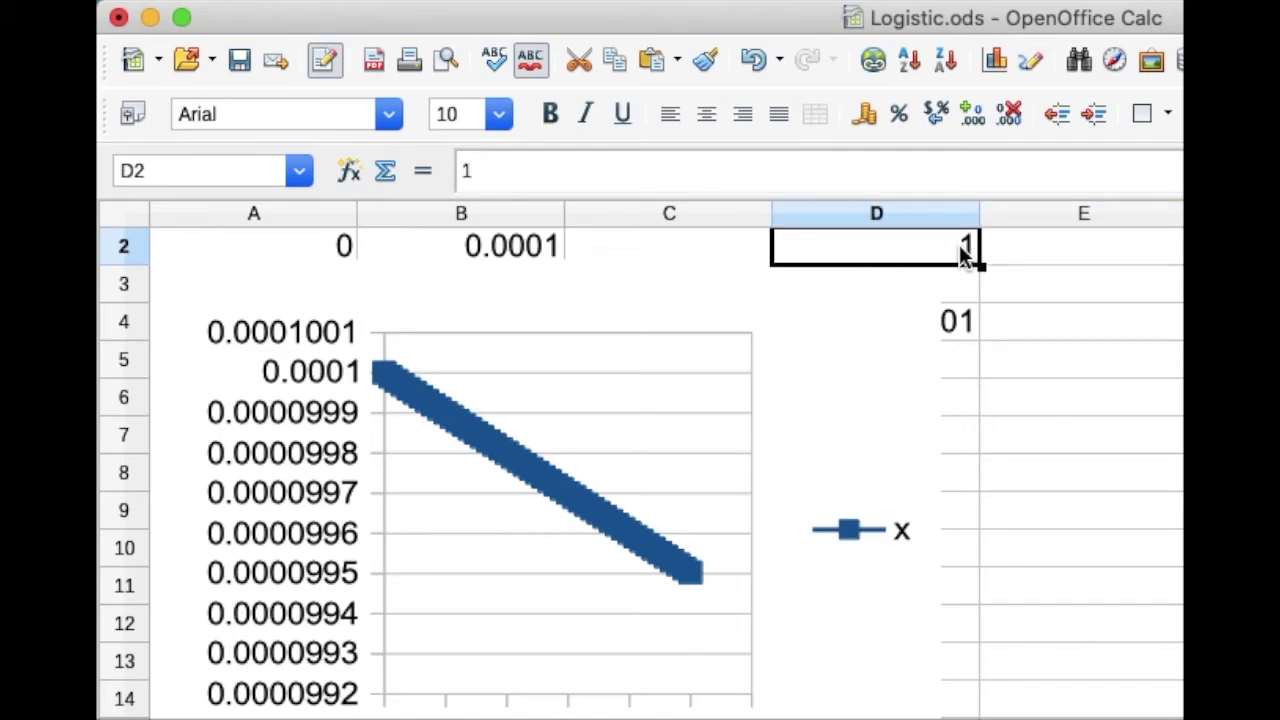
text(0.5)
key(Tab)
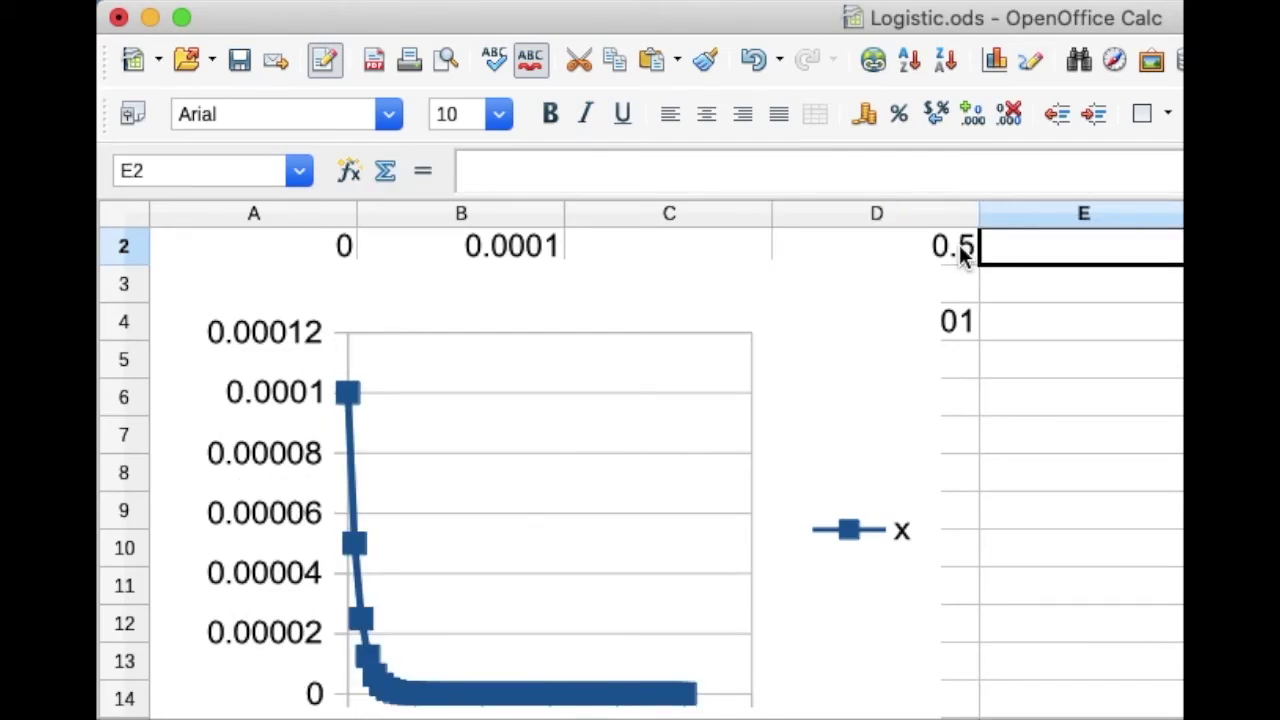
Step: Set r in D2 to 3 and let the chart redraw
click(962, 256)
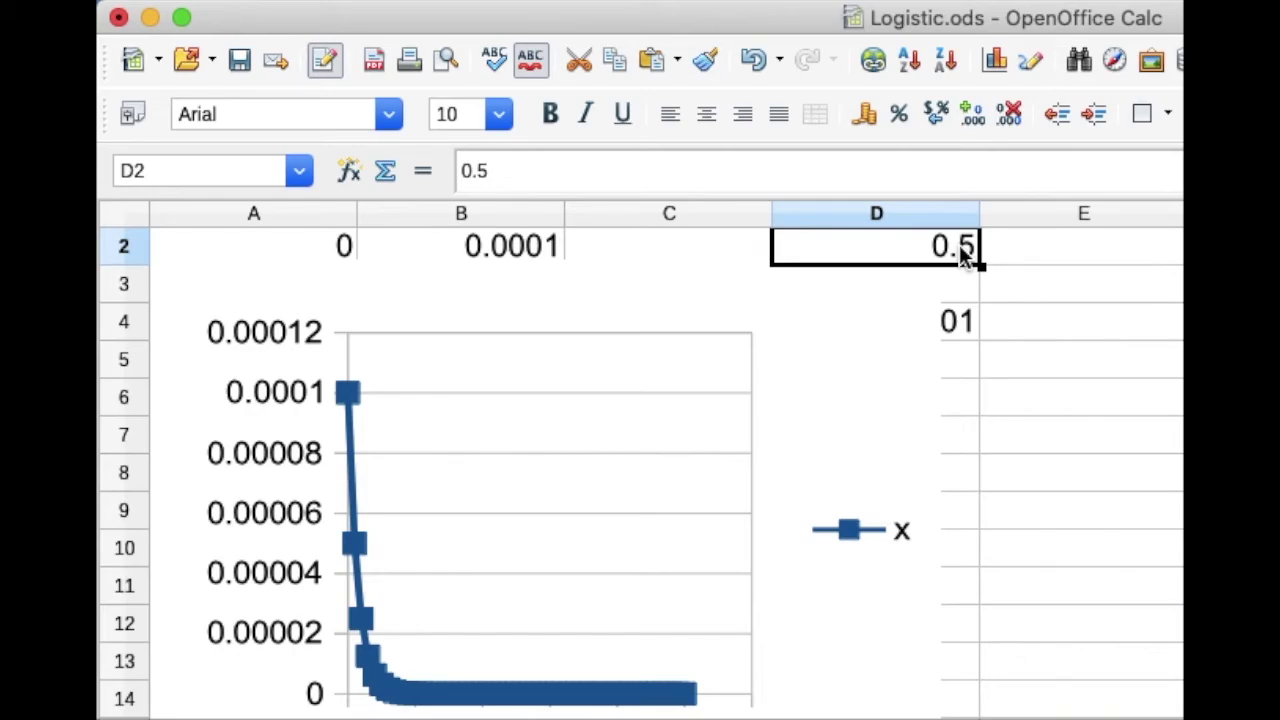
text(3)
key(Tab)
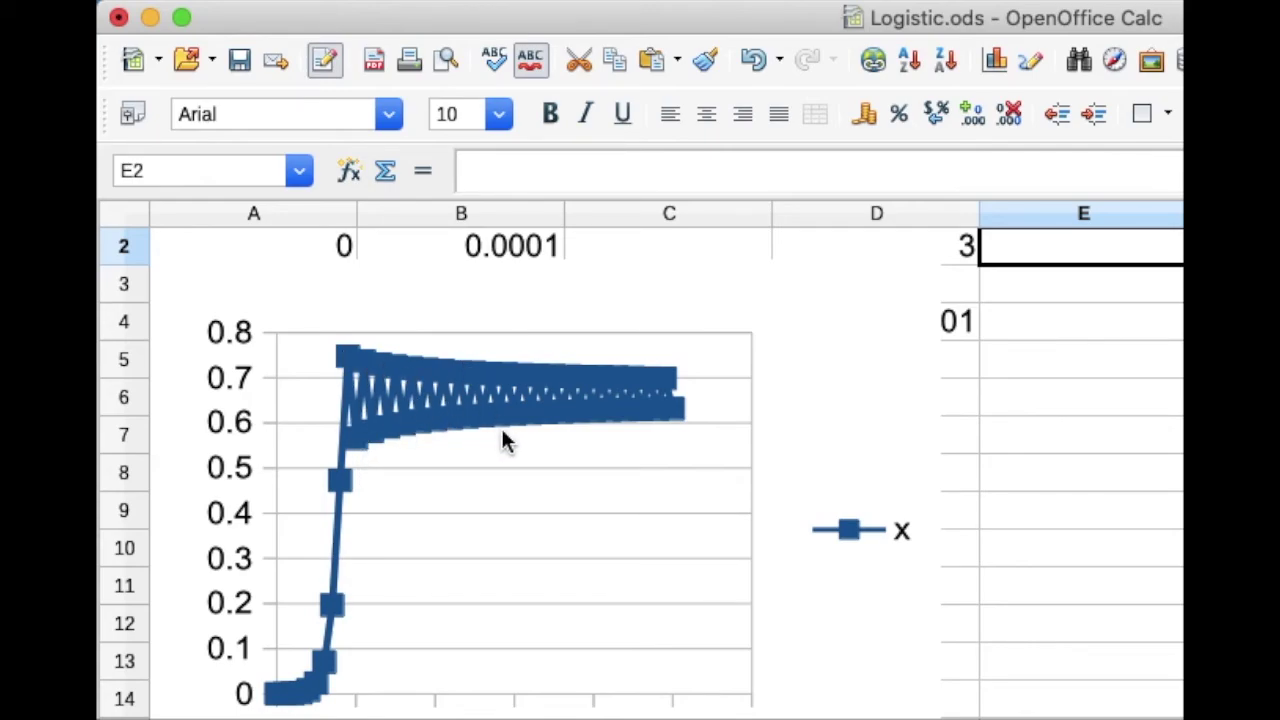
Step: Edit r in D2 to 3.5 so x cycles among four values
click(966, 250)
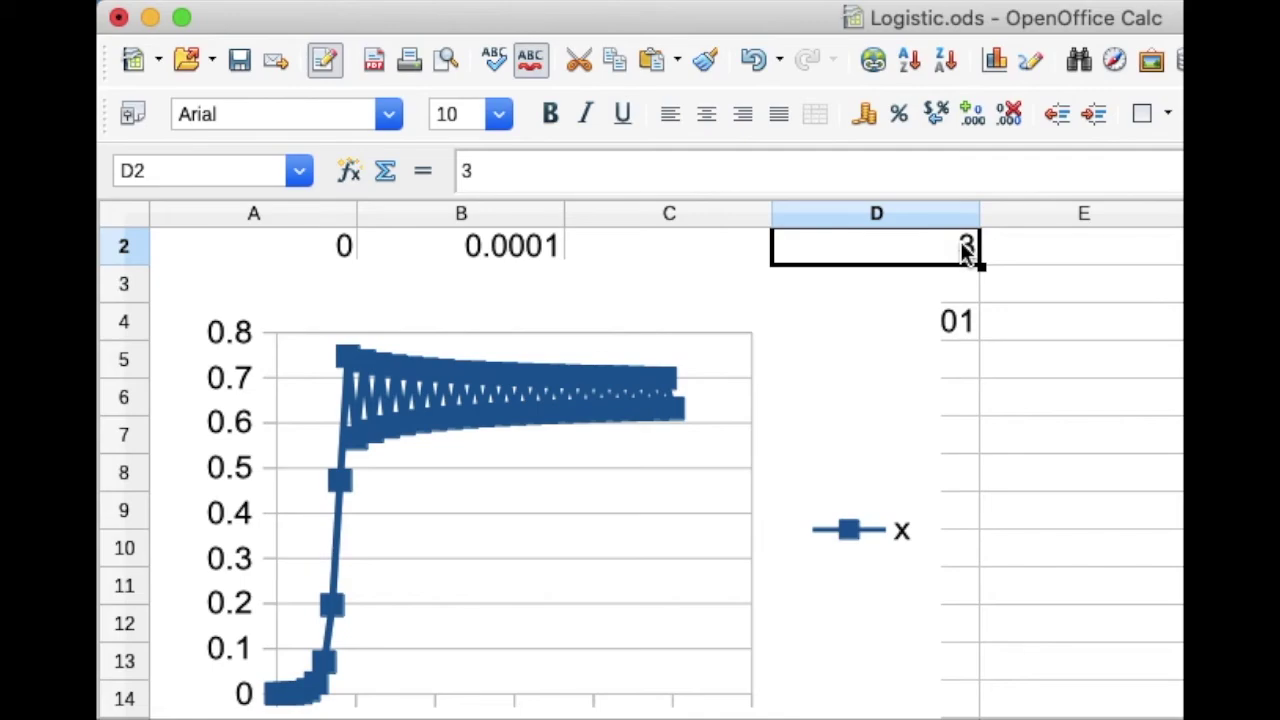
double_click(966, 250)
text(/5)
key(BackSpace)
key(BackSpace)
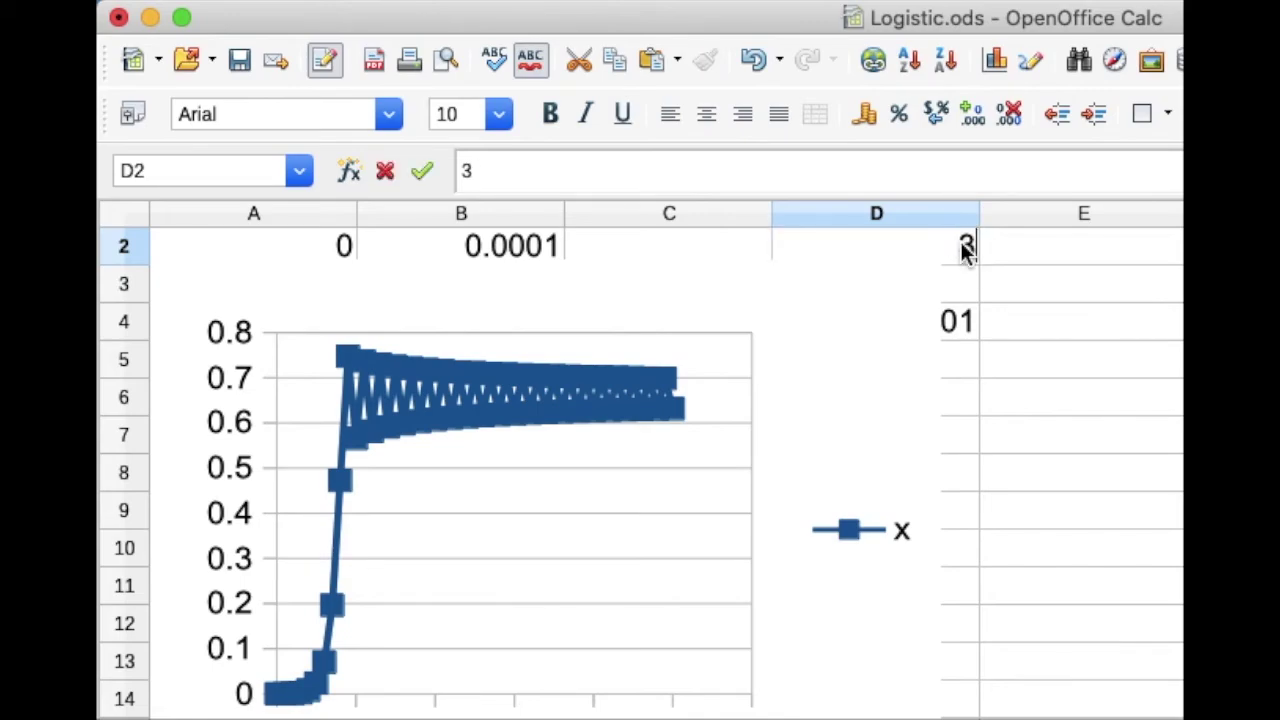
text(.5)
key(Tab)
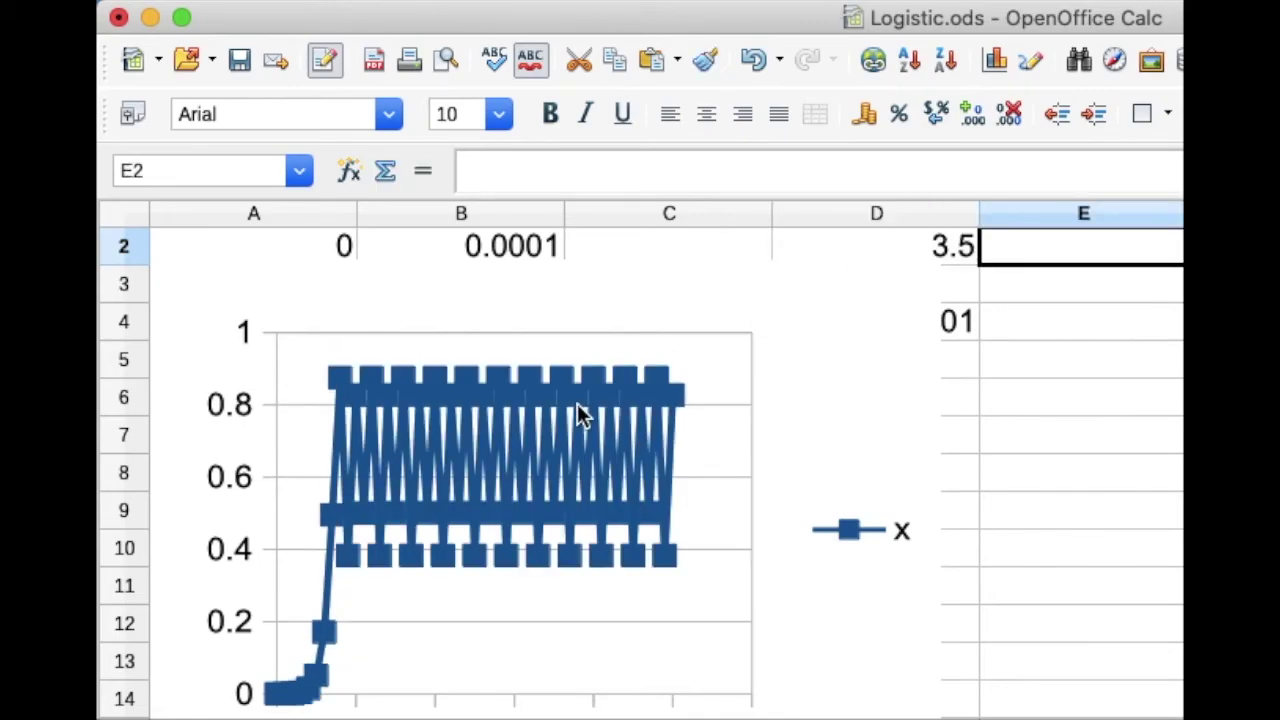
Step: Set r in D2 to 3.4
click(930, 245)
text(3.4)
key(Return)
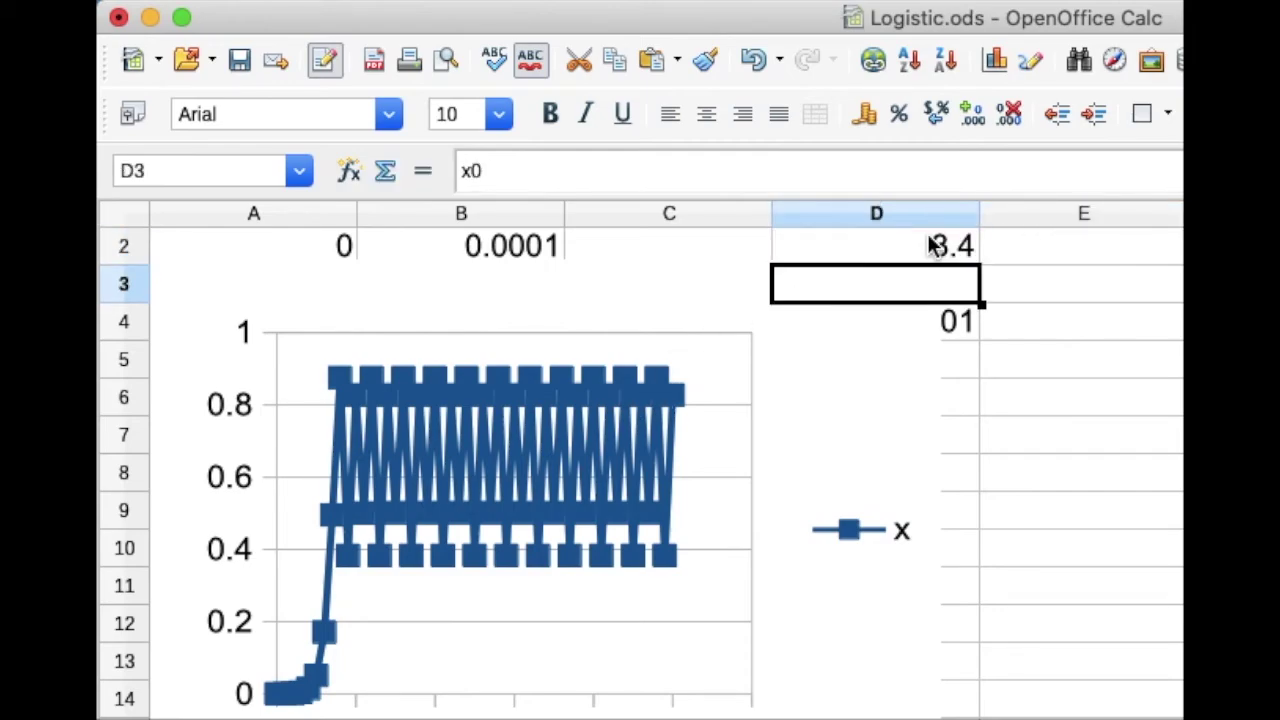